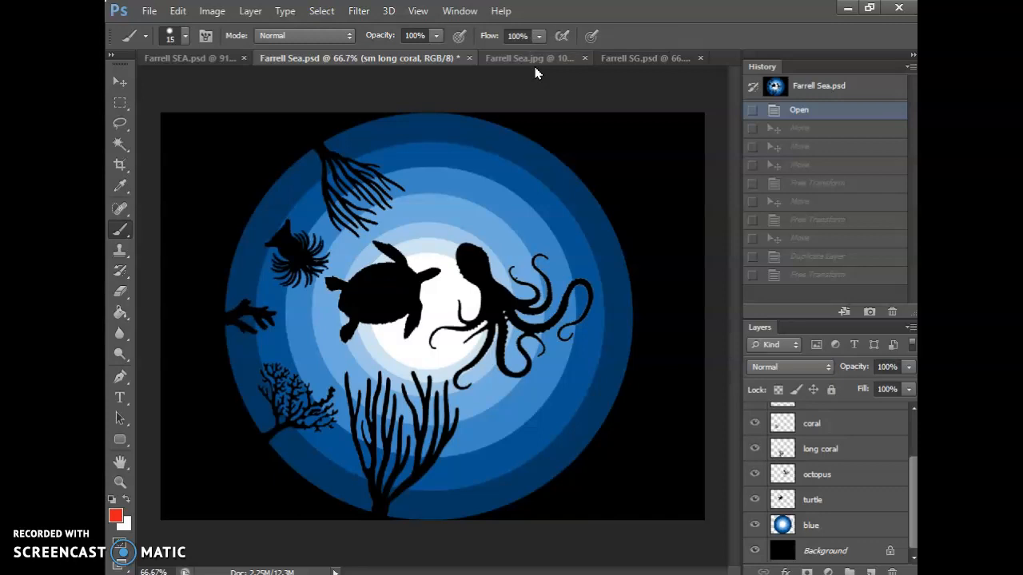
Step: Start saving the sea artwork under a new name and set the save location to the 8th-grade folder on the Desktop
left_click(559, 40)
left_click(148, 11)
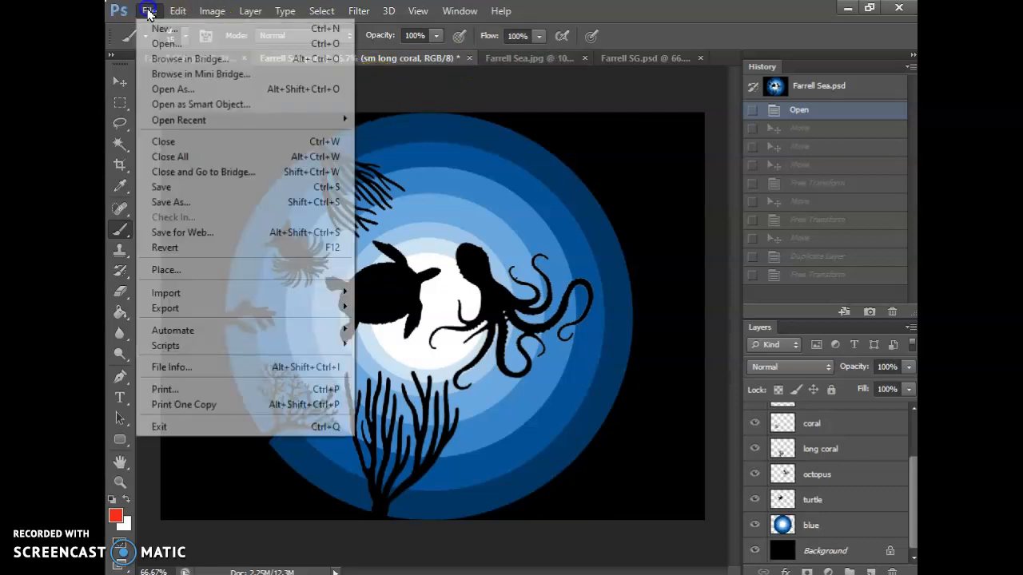
left_click_drag(149, 11, 169, 207)
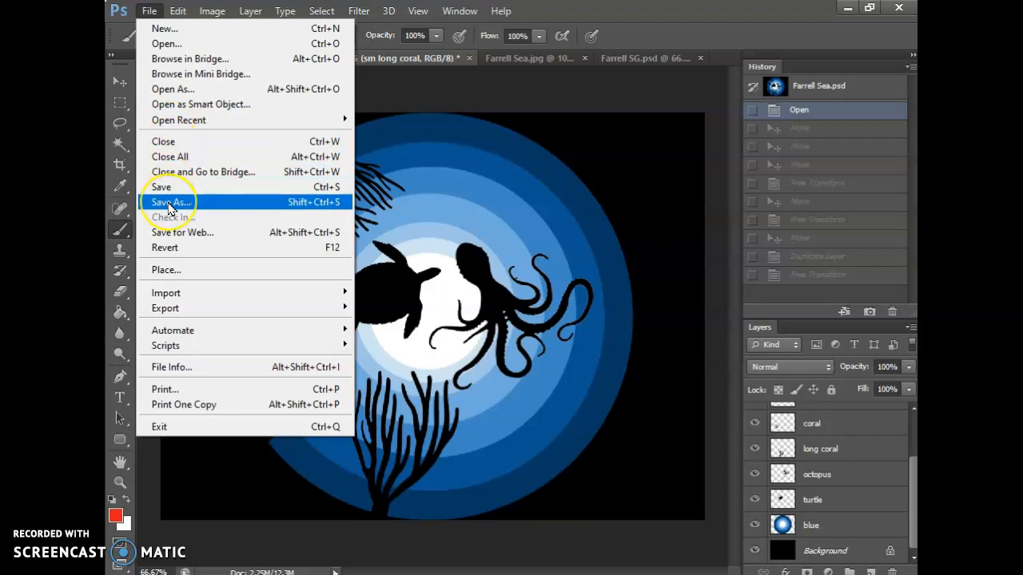
left_click(169, 206)
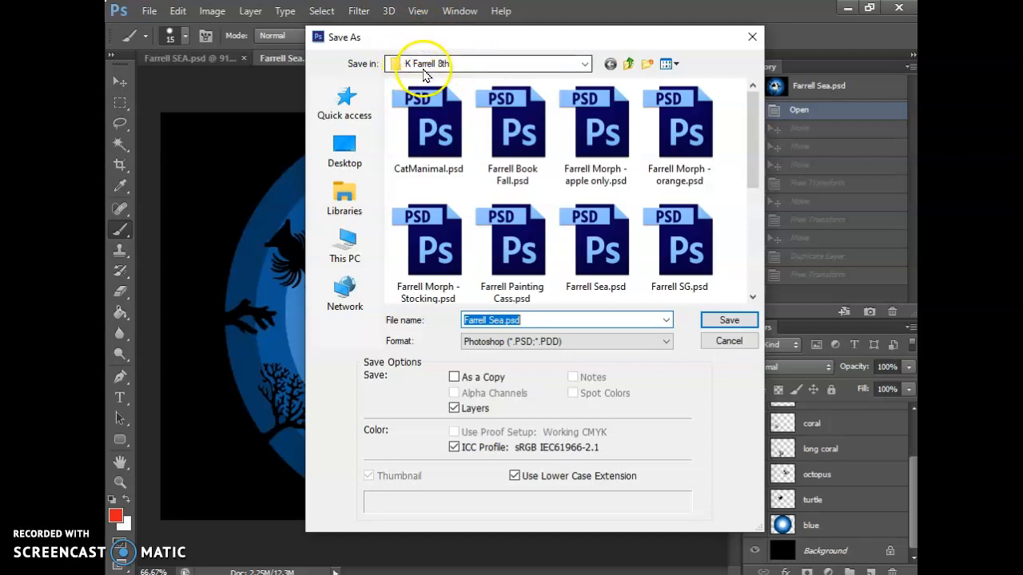
left_click(342, 156)
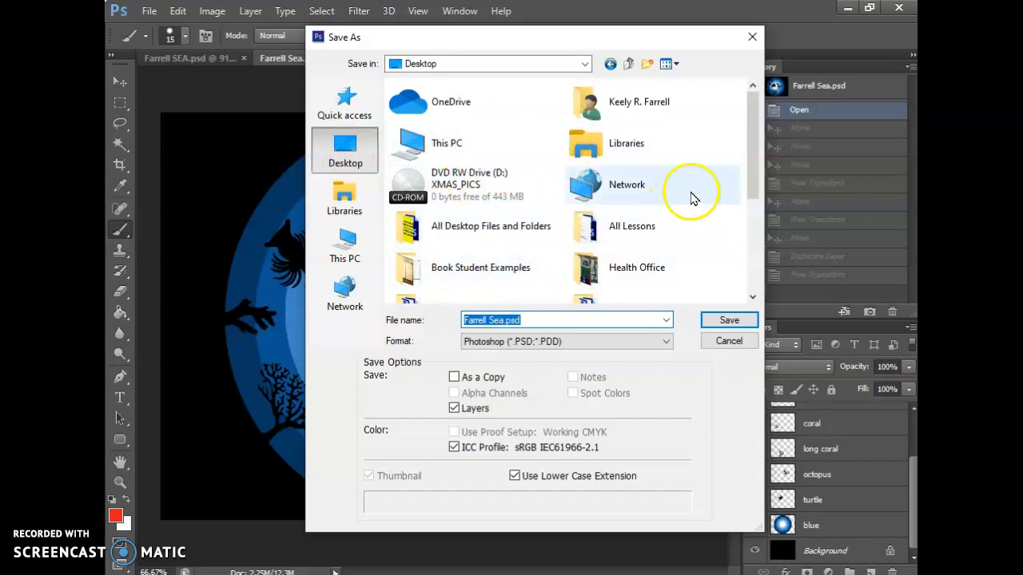
left_click_drag(754, 139, 756, 168)
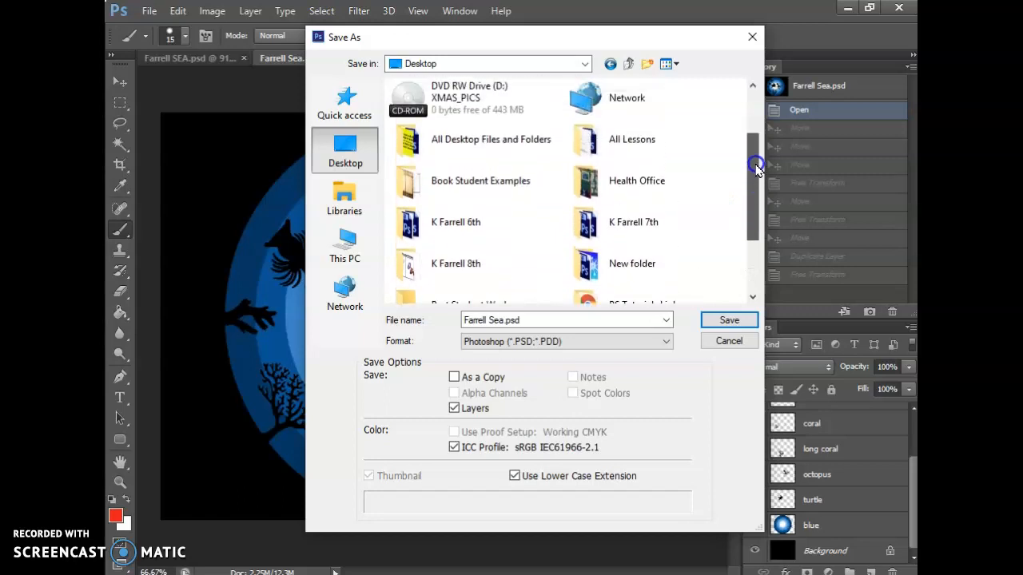
double_click(472, 262)
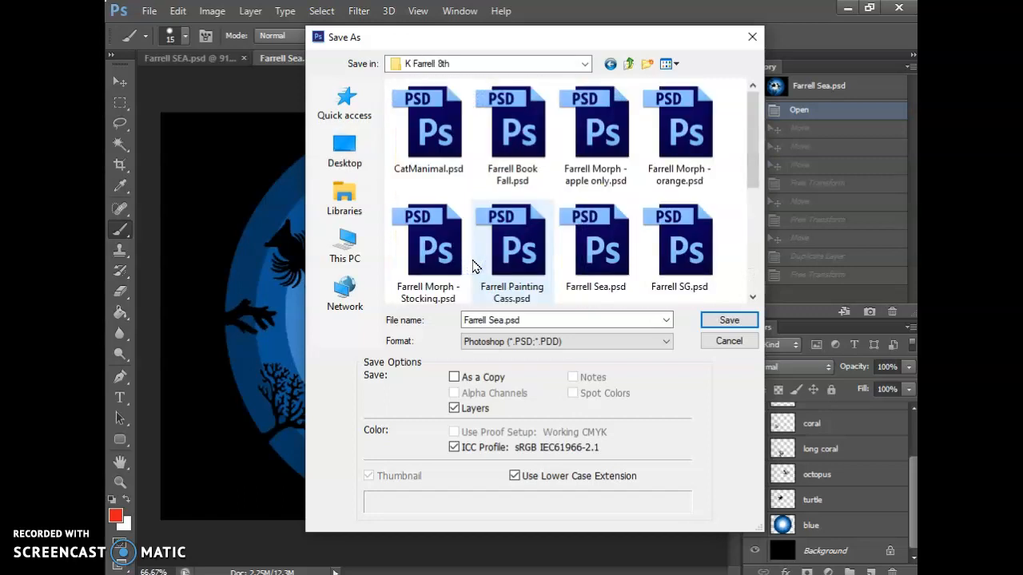
Step: Set the save format of the sea artwork to JPEG (*.JPG;*.JPEG;*.JPE)
left_click(472, 328)
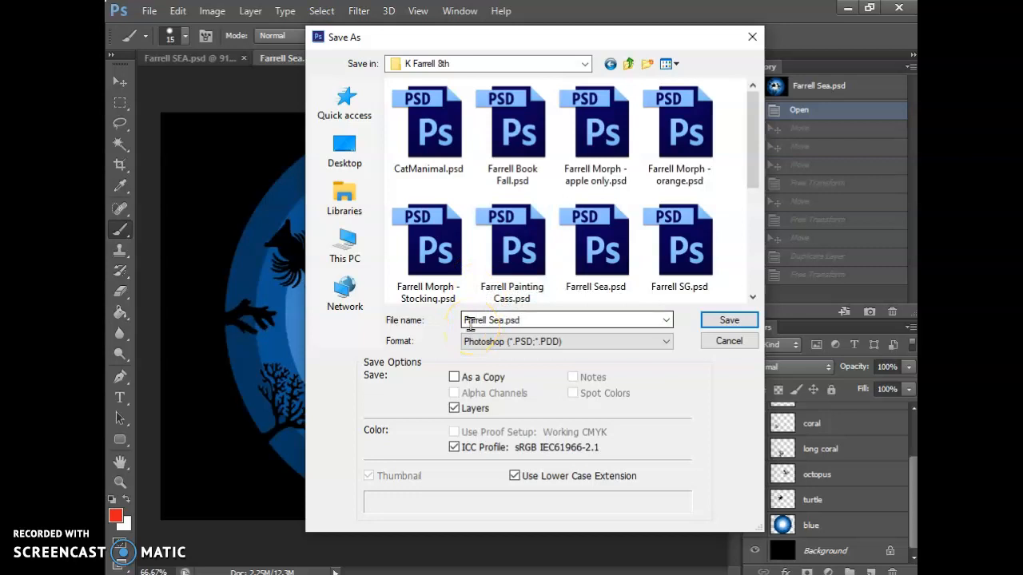
left_click(501, 324)
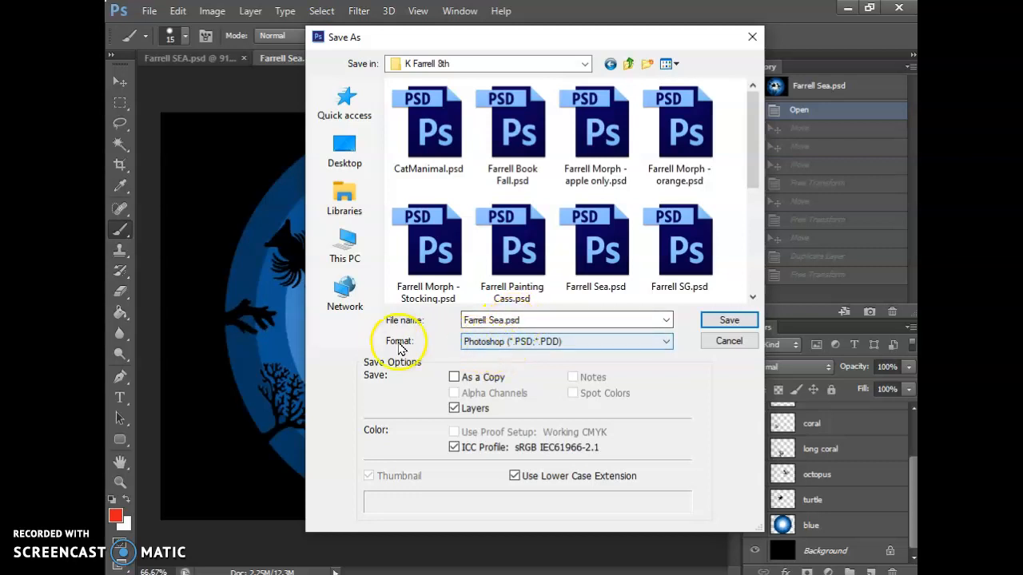
left_click(505, 342)
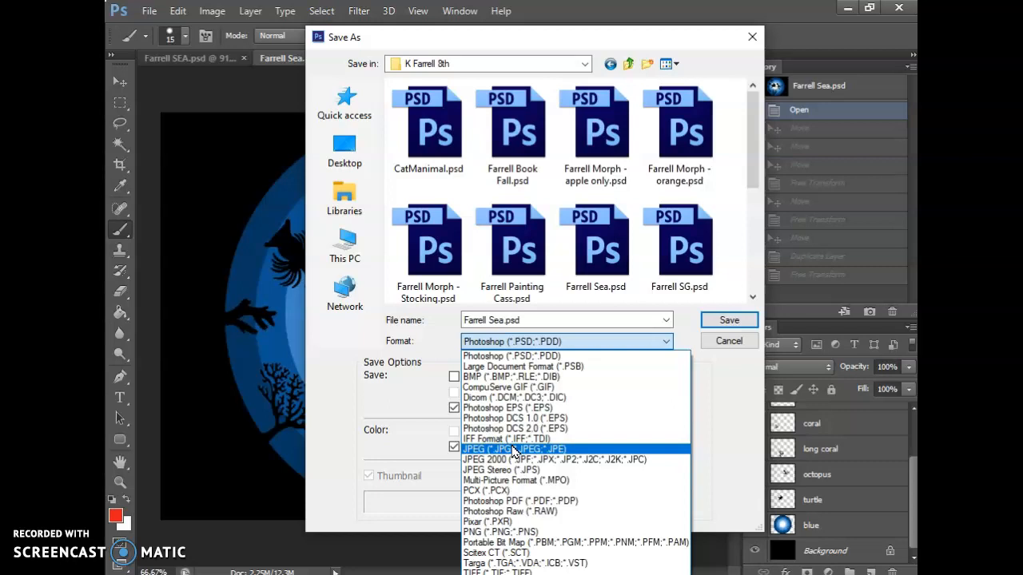
left_click(502, 451)
left_click(516, 453)
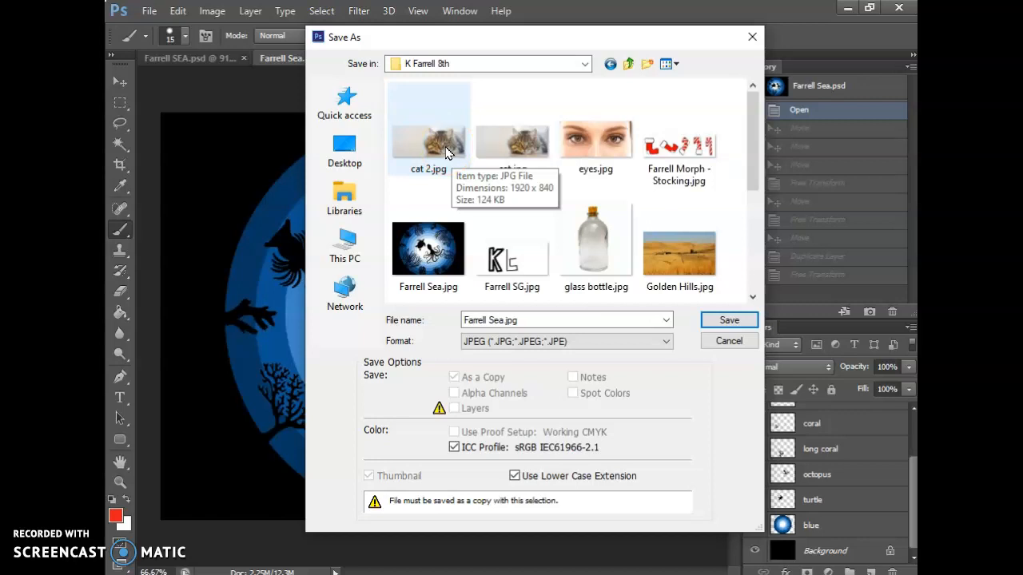
left_click(472, 341)
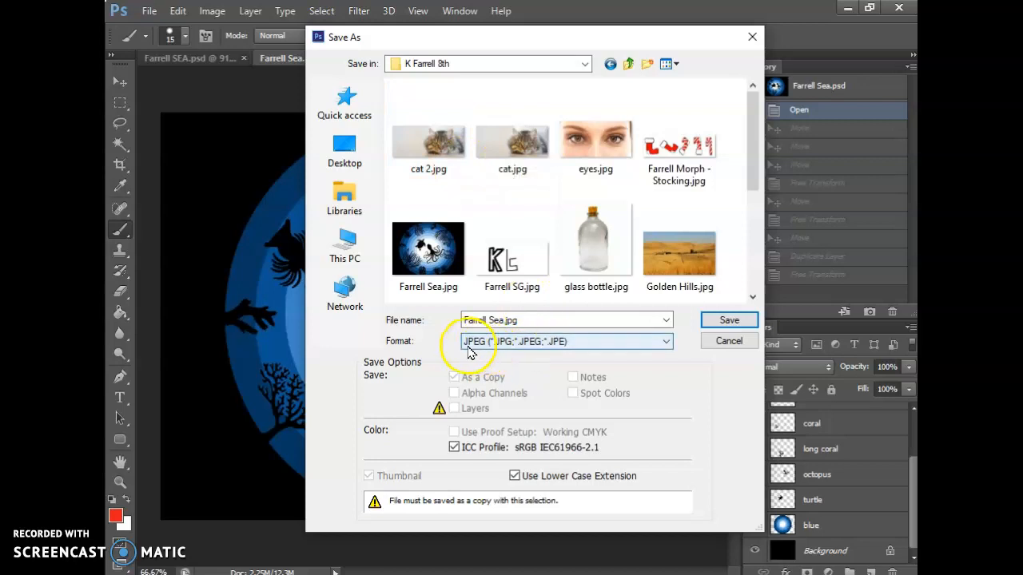
left_click(472, 328)
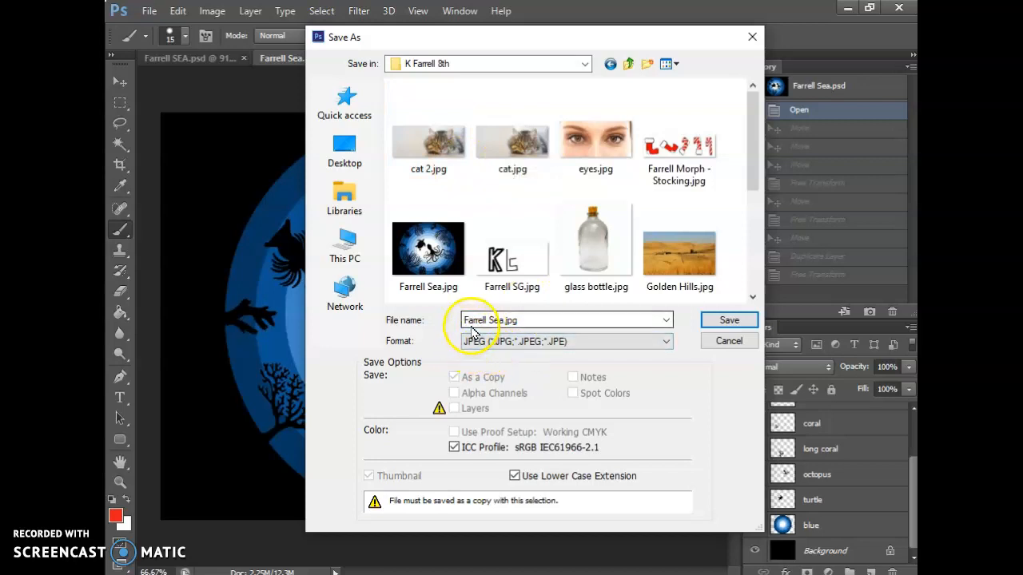
left_click(511, 343)
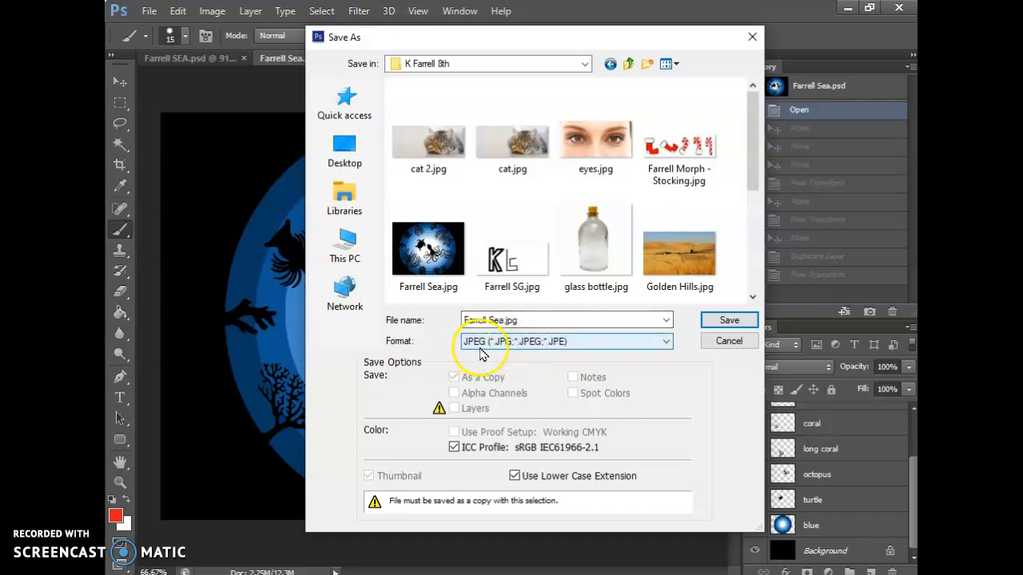
left_click(714, 326)
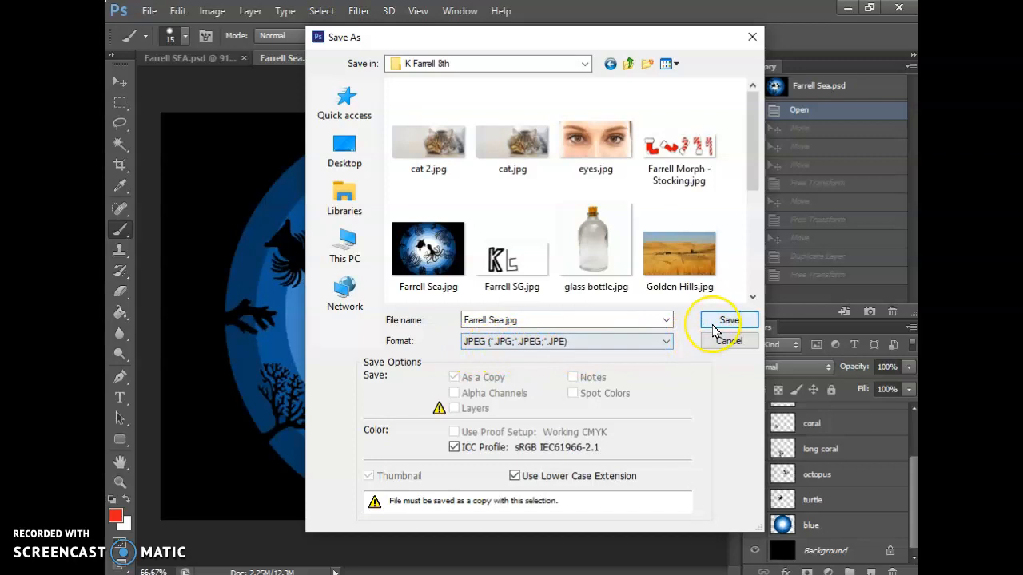
left_click(714, 328)
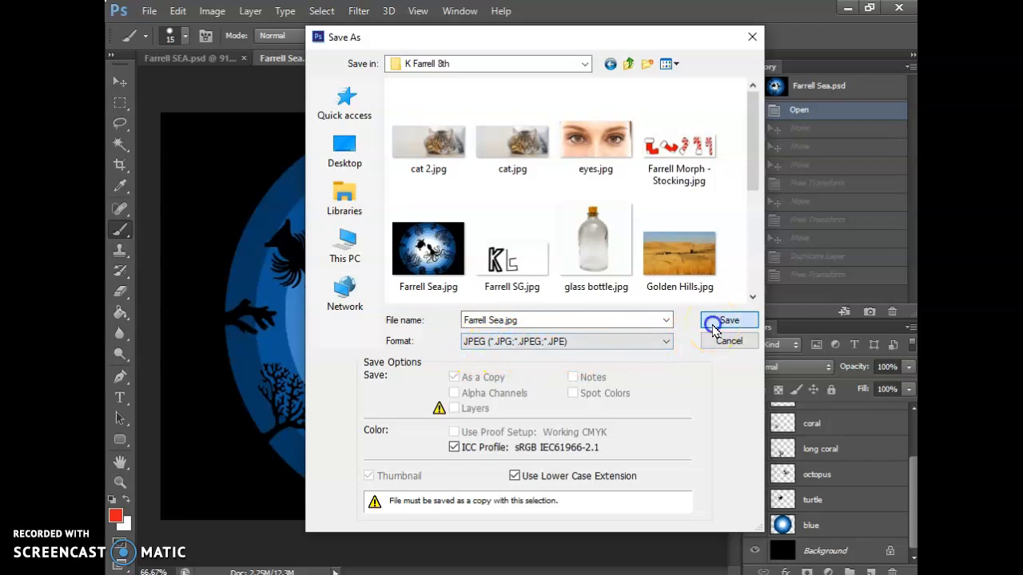
left_click(482, 238)
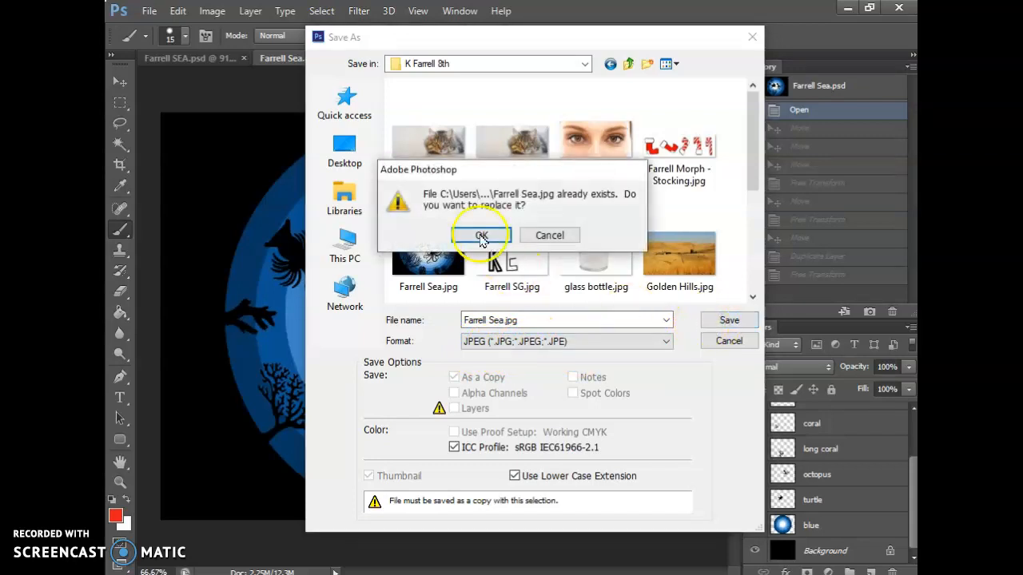
left_click(548, 234)
Step: Append 5 to the end of the sea file's name and save the JPEG at quality 12 (Maximum)
double_click(497, 320)
left_click(499, 320)
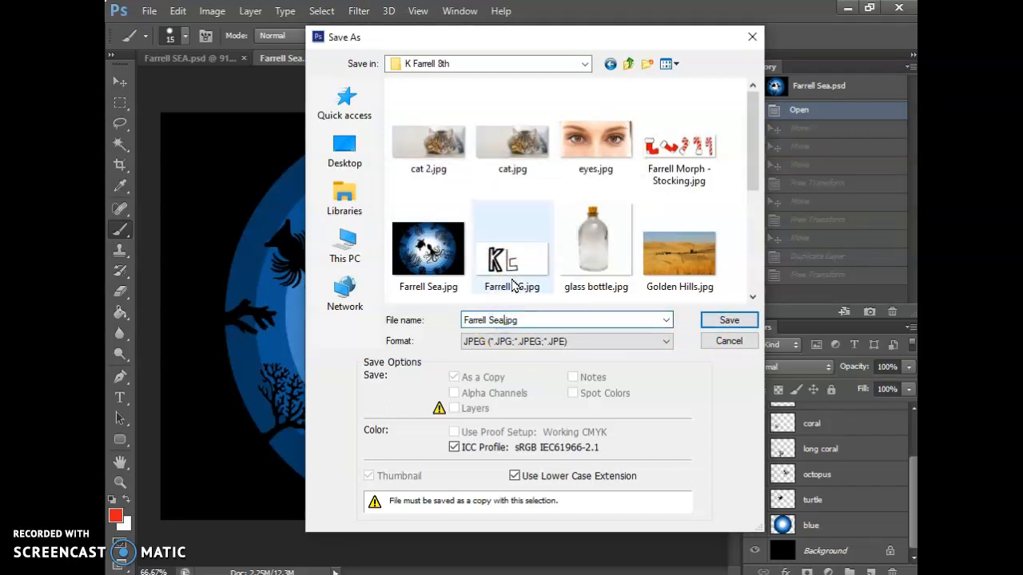
type("5")
left_click(722, 320)
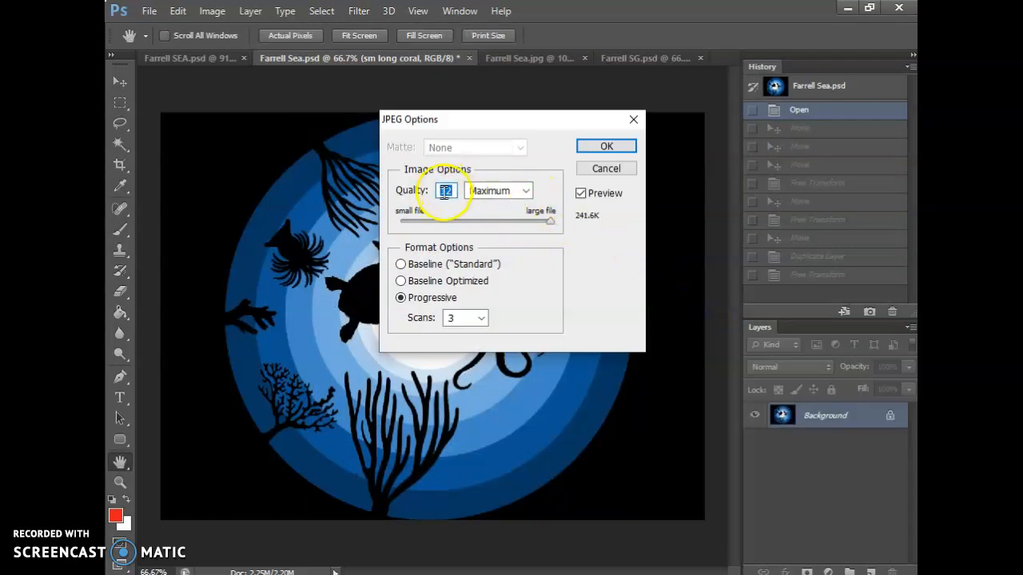
left_click_drag(553, 225, 574, 230)
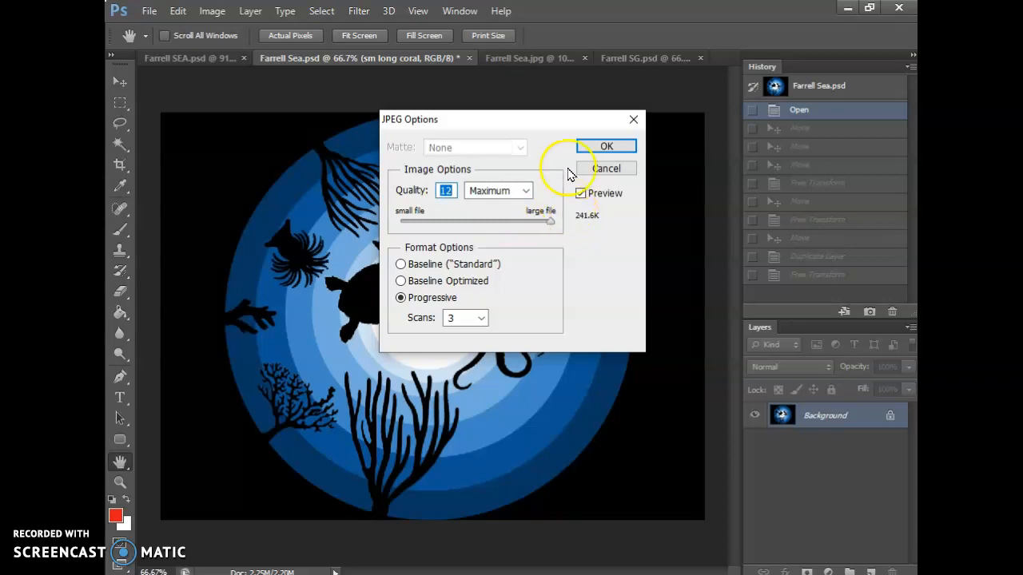
left_click(592, 143)
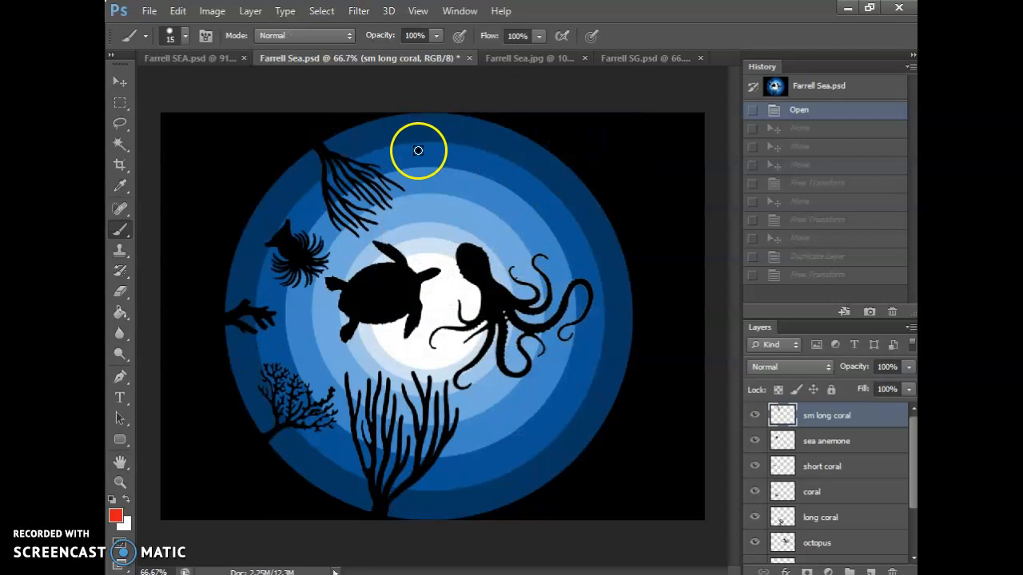
Step: Switch to File Explorer and check the 8th-grade folder for the saved sea JPEG ending in 5
mouse_move(524, 574)
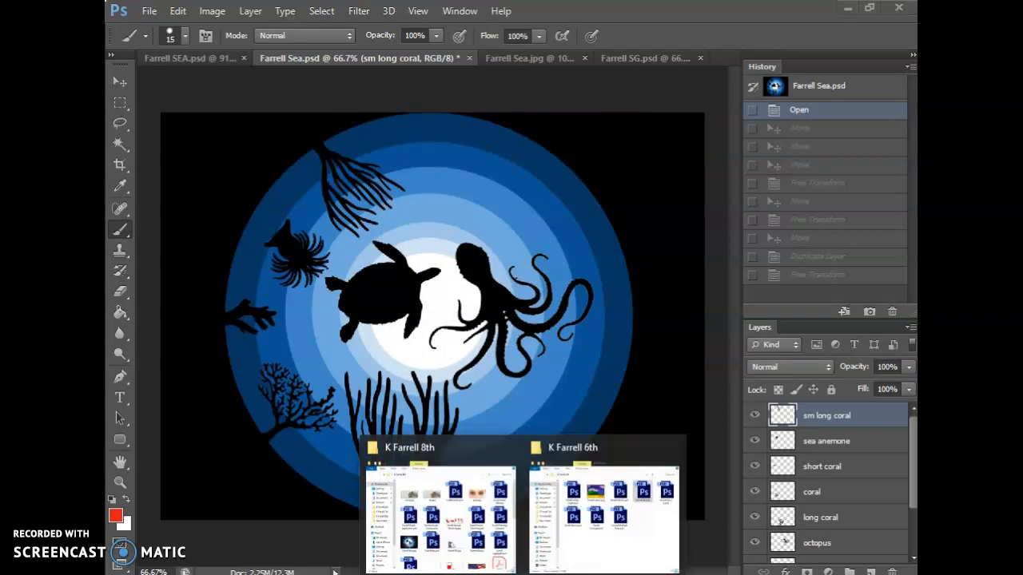
left_click(480, 550)
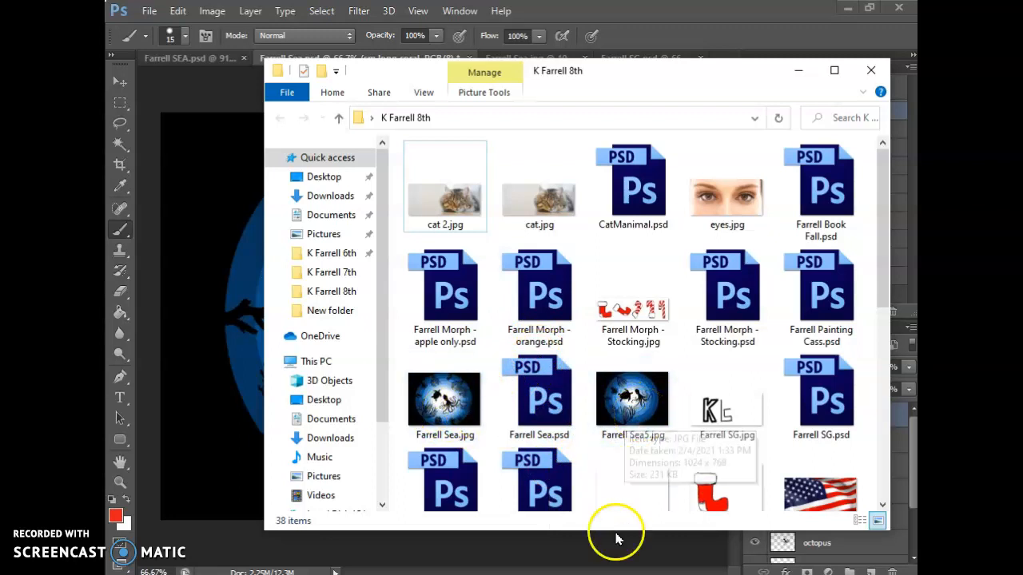
Step: Switch to Google Classroom in Chrome and open the full "Coloring pages in Photoshop" assignment from the 7th Grade Digital Art II classwork
mouse_move(615, 574)
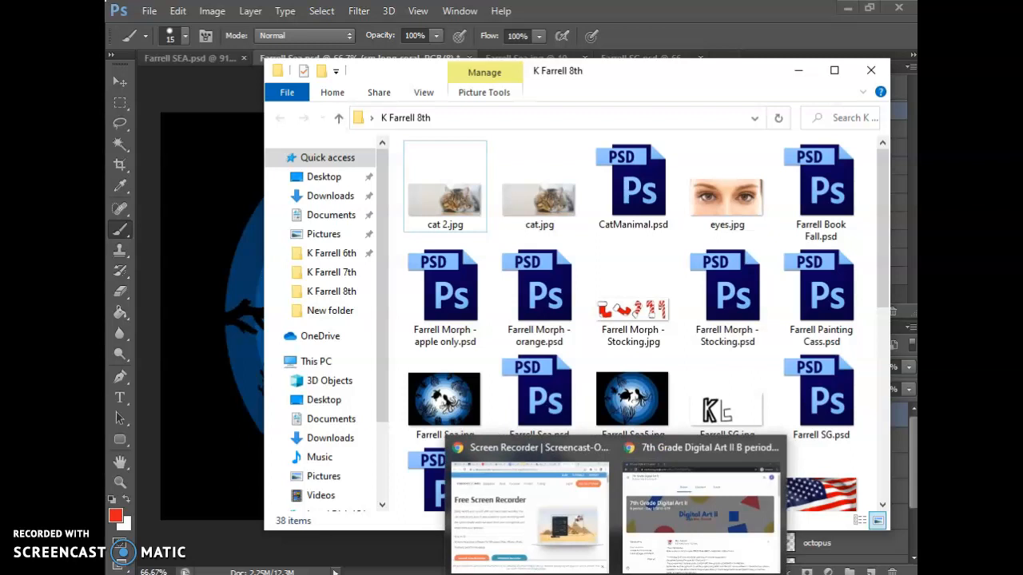
left_click(686, 537)
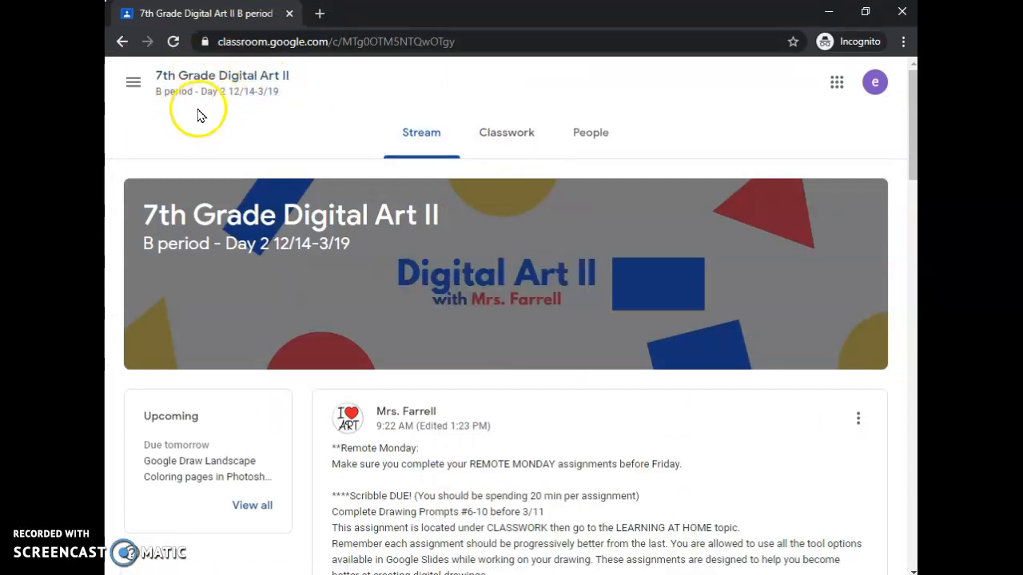
left_click(502, 136)
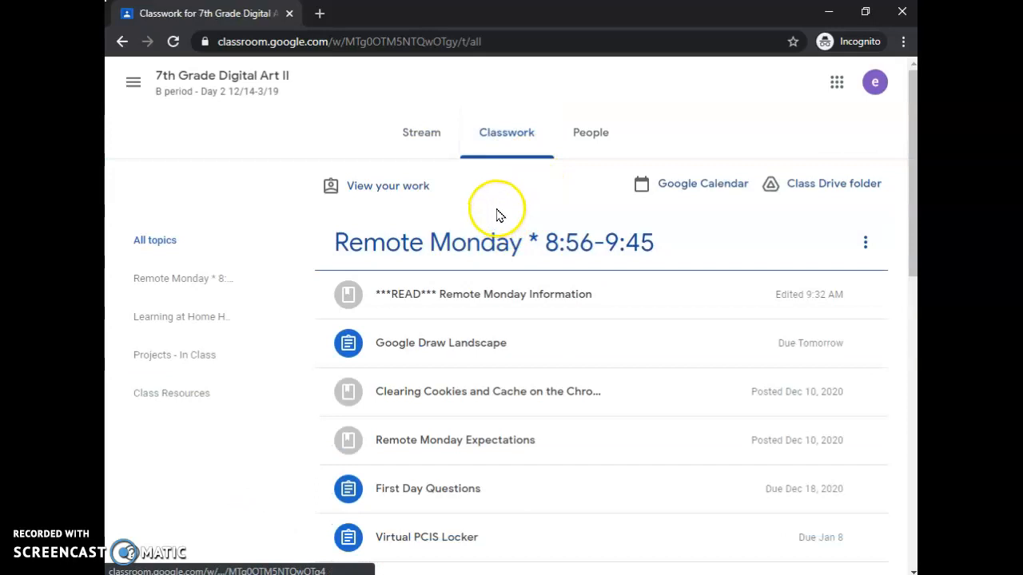
scroll(497, 217, "down", 4)
scroll(496, 215, "down", 2)
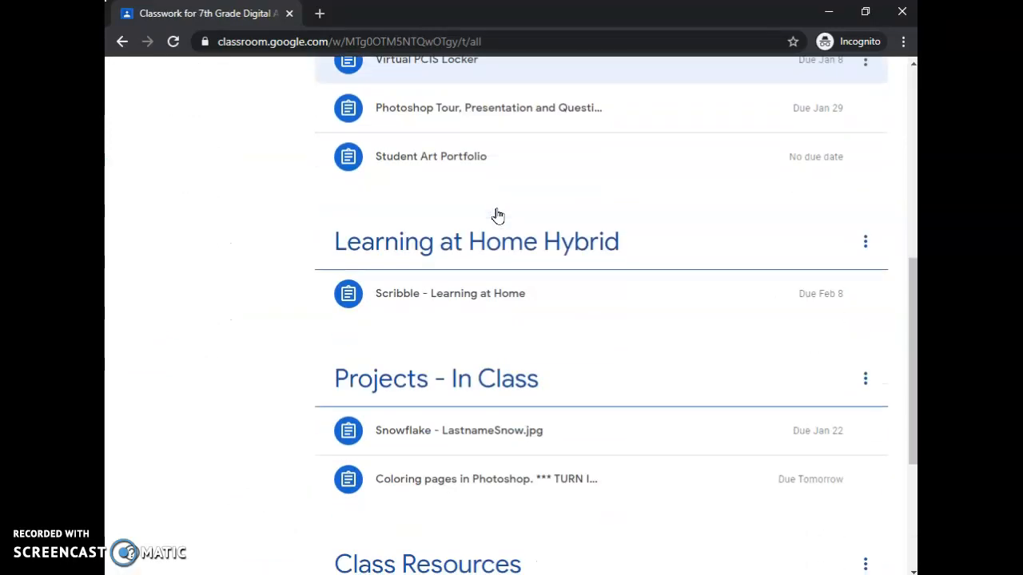
scroll(479, 384, "down", 2)
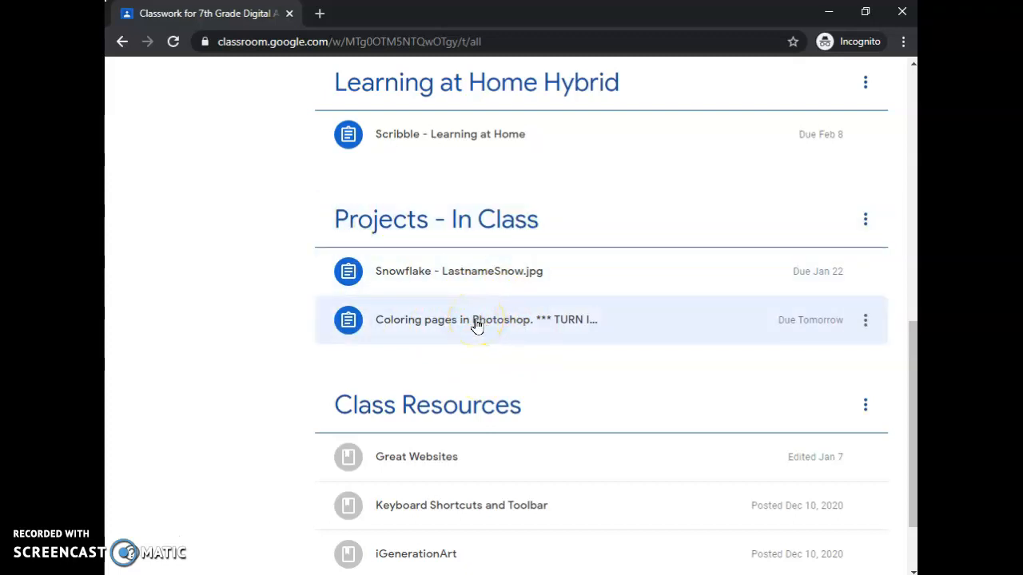
left_click(477, 324)
scroll(529, 379, "down", 1)
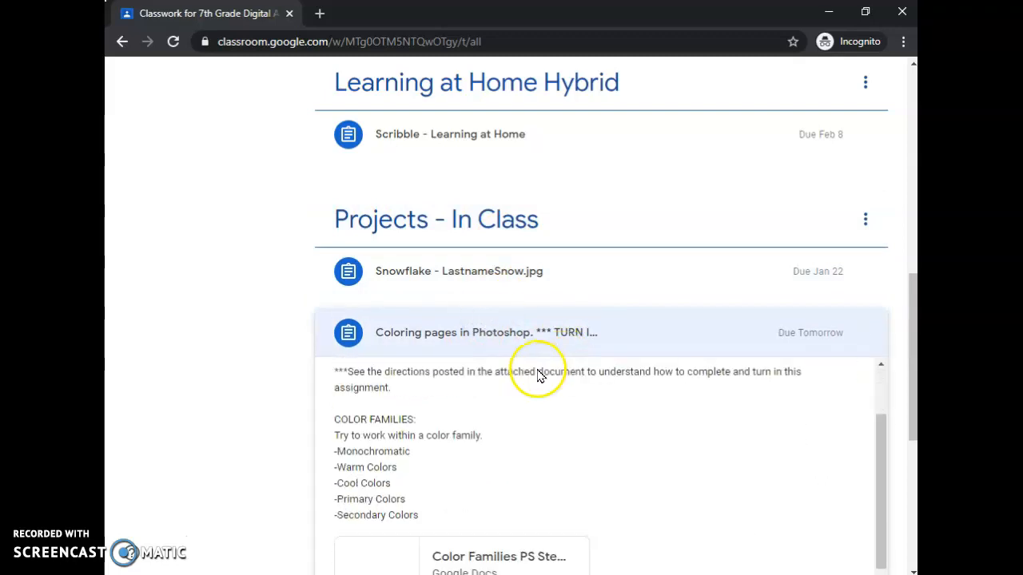
scroll(708, 405, "down", 4)
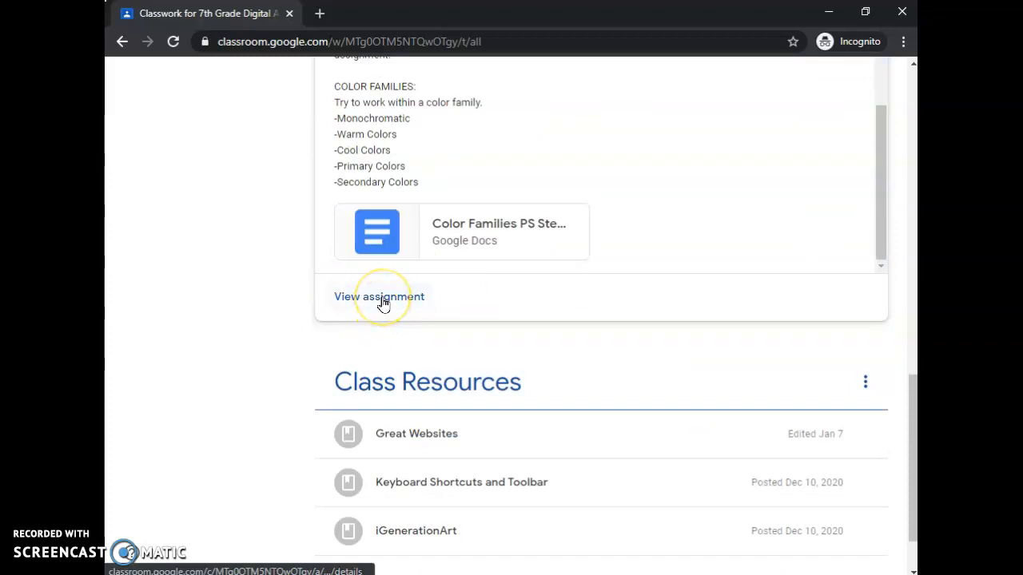
left_click(381, 297)
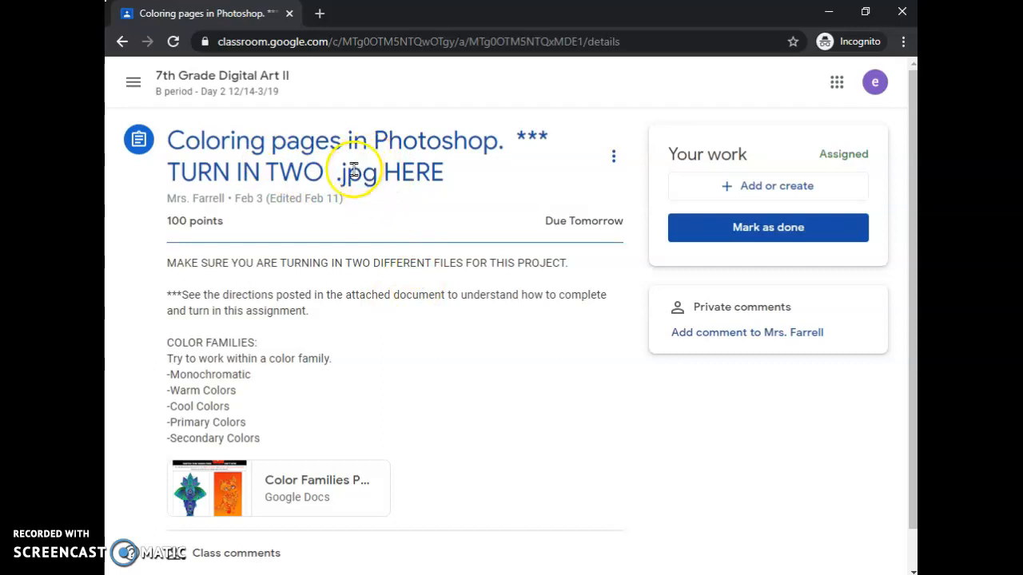
Step: Return to the 7th Grade Digital Art II class page and reopen the "Coloring pages in Photoshop" assignment through its classwork
left_click(254, 91)
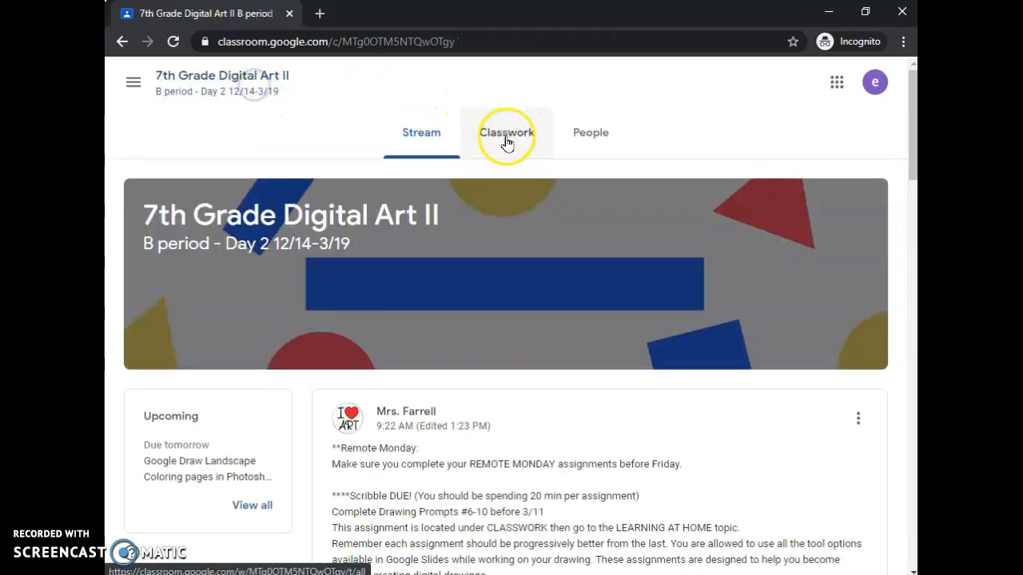
left_click(507, 136)
scroll(573, 233, "up", 3)
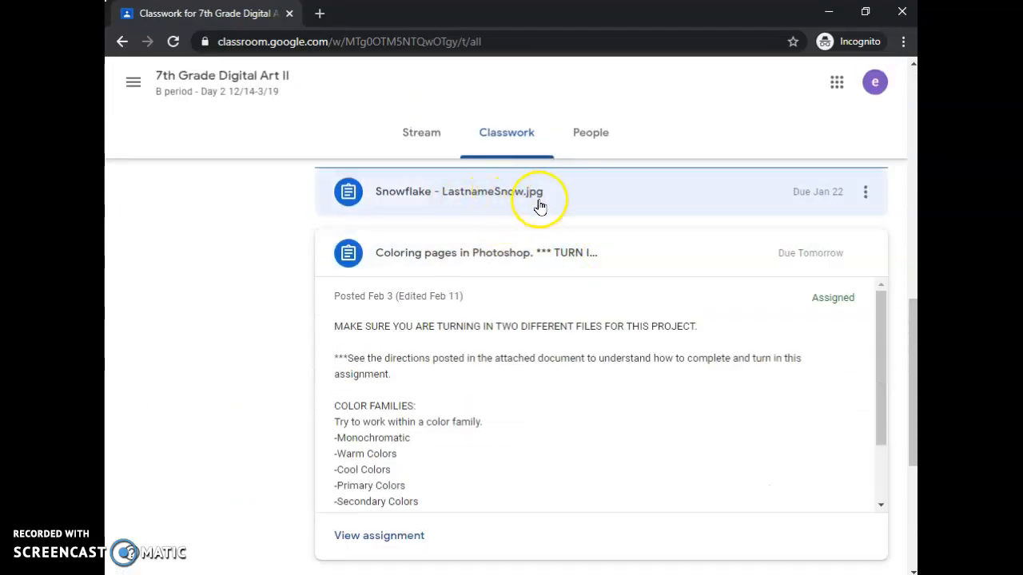
left_click(382, 539)
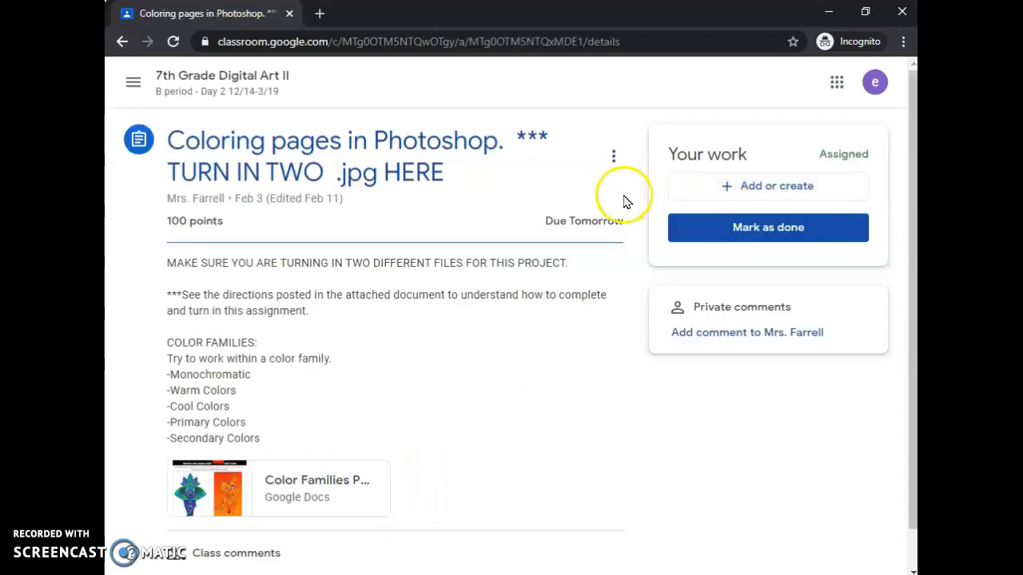
Step: Upload the sea JPEG ending in 5 from the desktop's 8th-grade folder and attach it to the coloring pages assignment
left_click(760, 191)
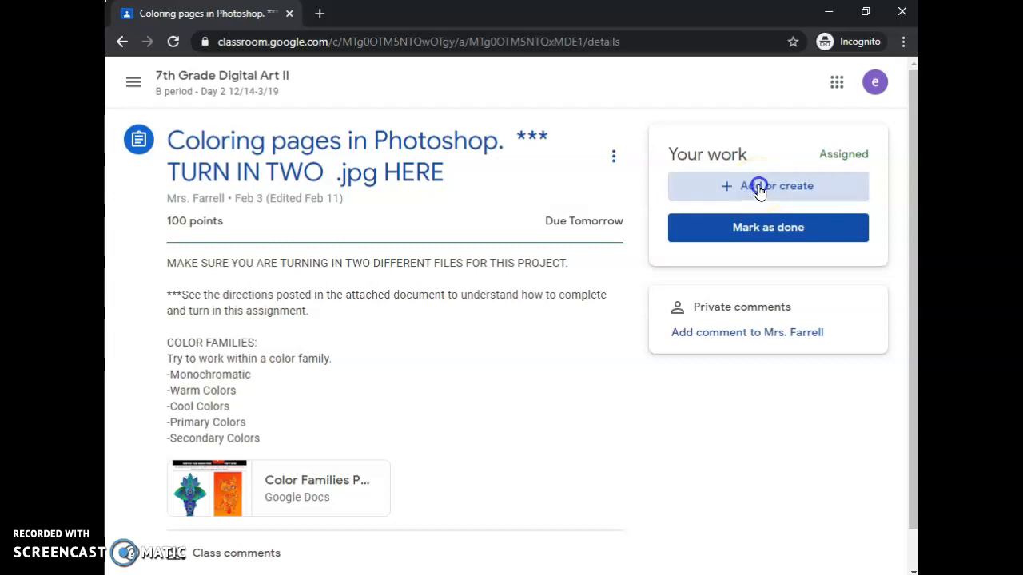
left_click(755, 273)
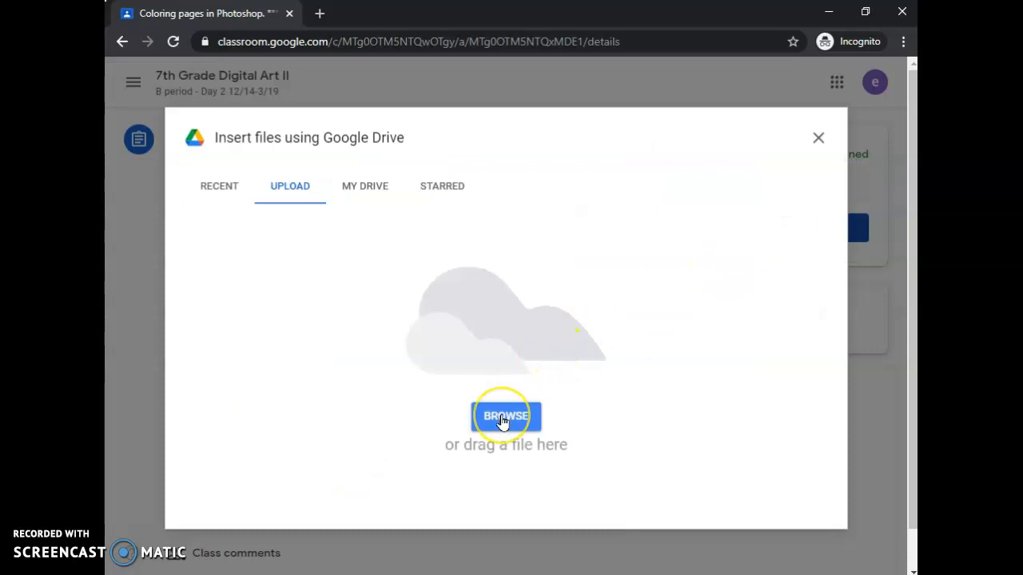
left_click(503, 418)
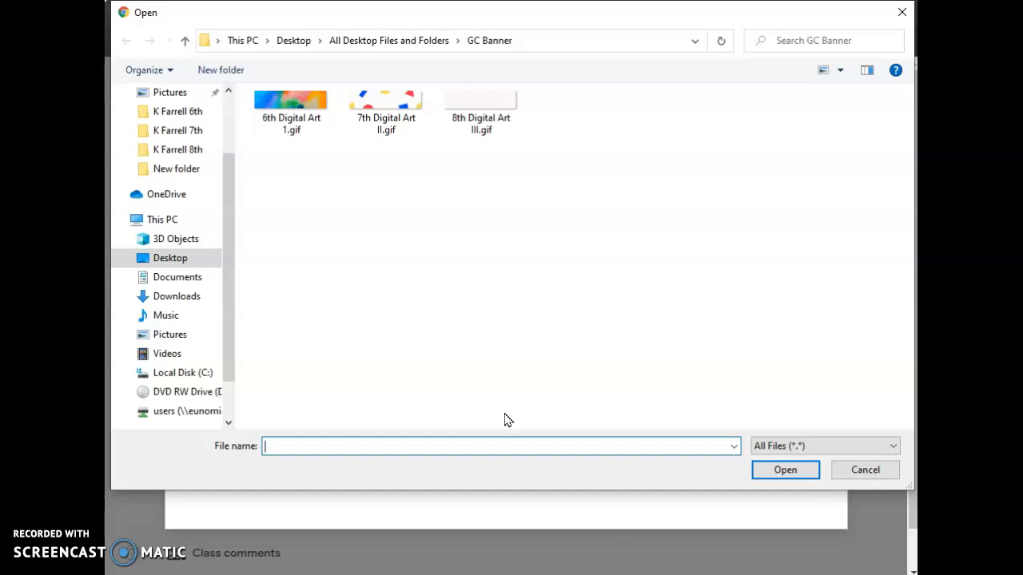
left_click(294, 40)
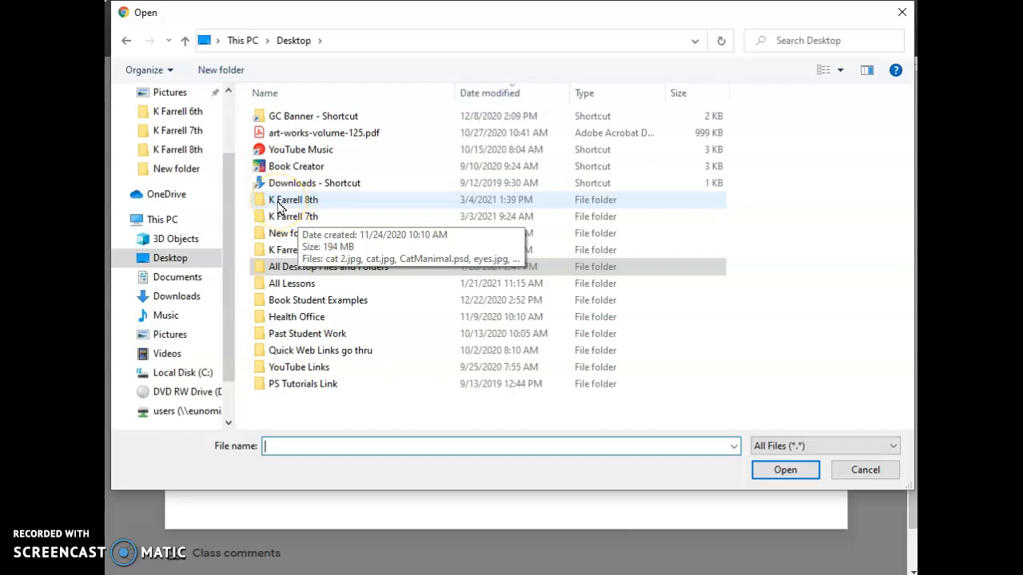
double_click(280, 207)
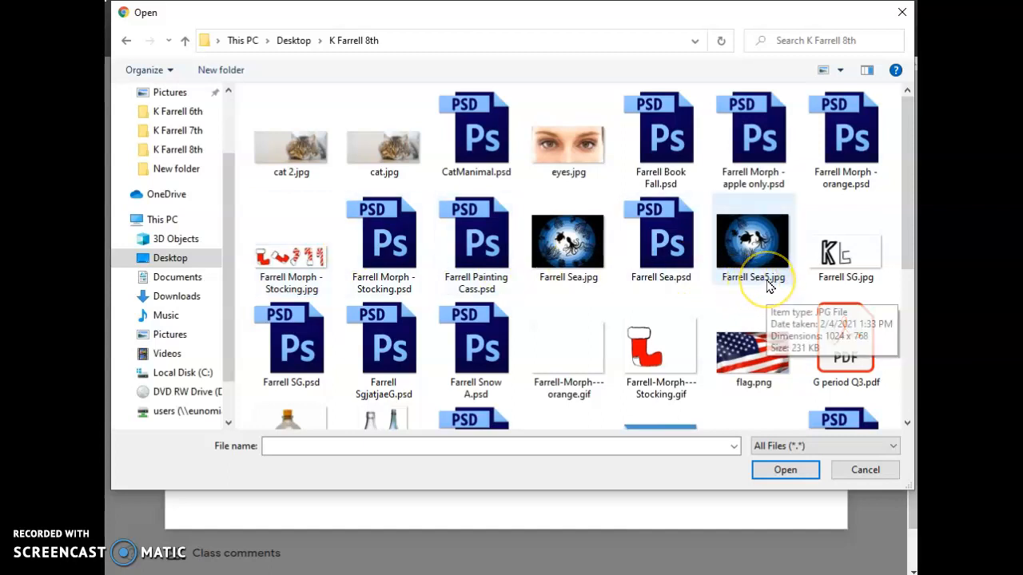
left_click(755, 229)
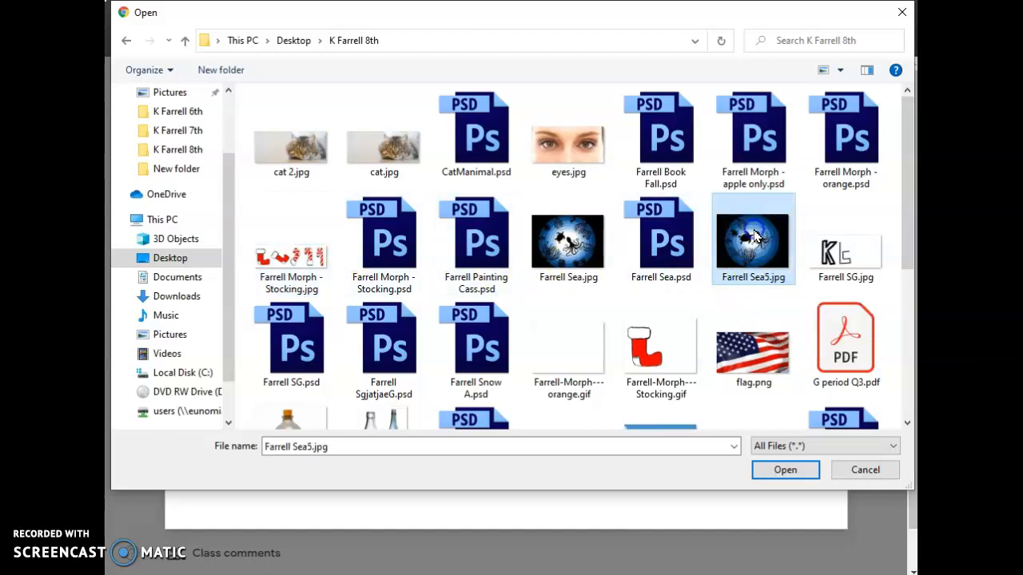
left_click(786, 471)
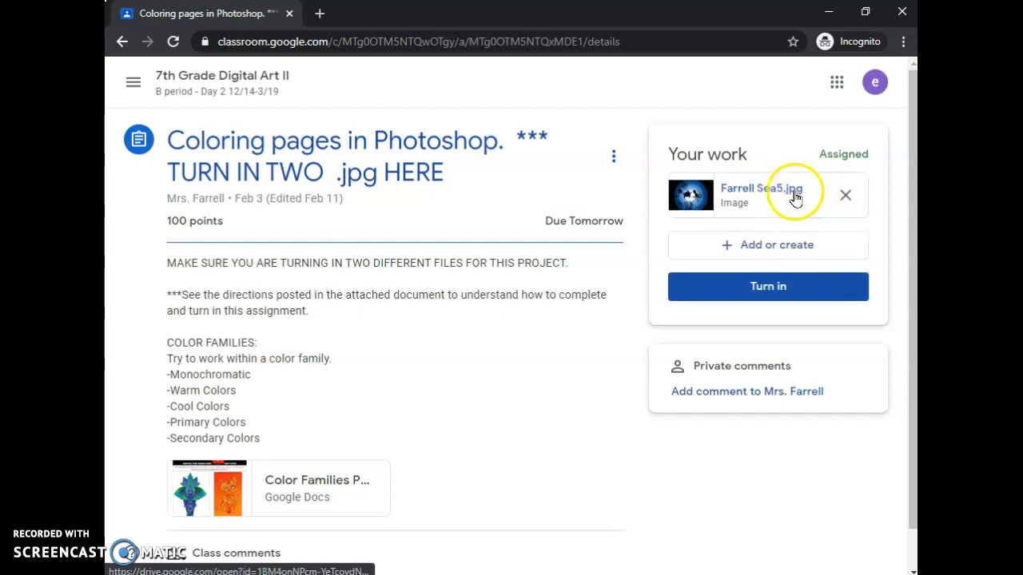
Step: Preview the attached sea JPEG, then turn in the assignment and confirm the submission
left_click(795, 192)
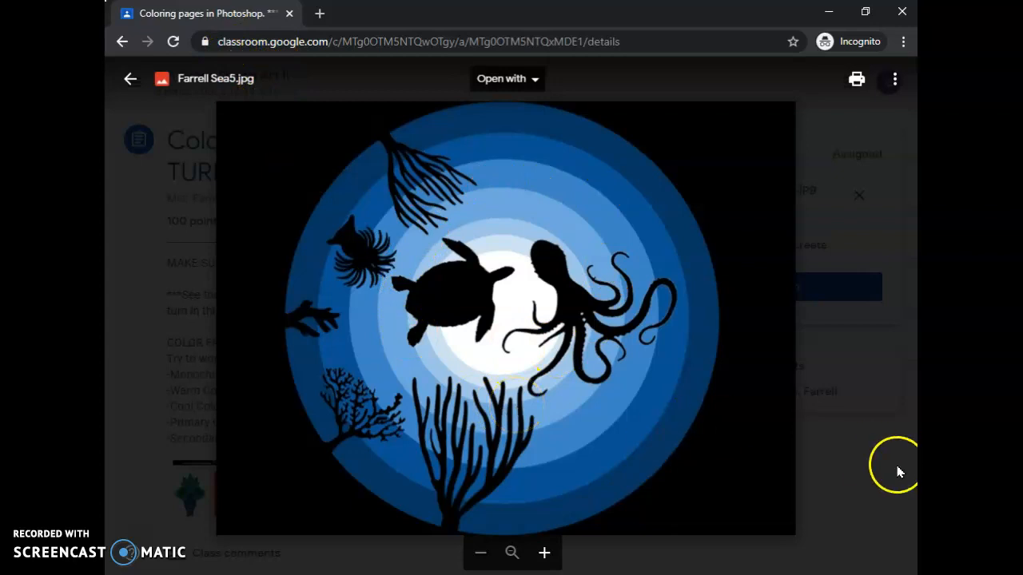
left_click(859, 473)
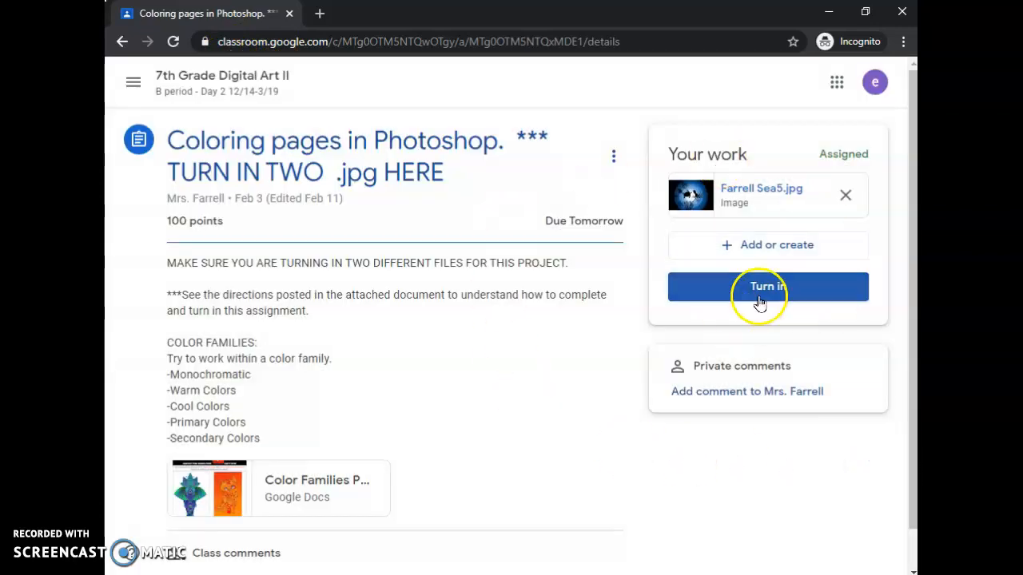
left_click(822, 296)
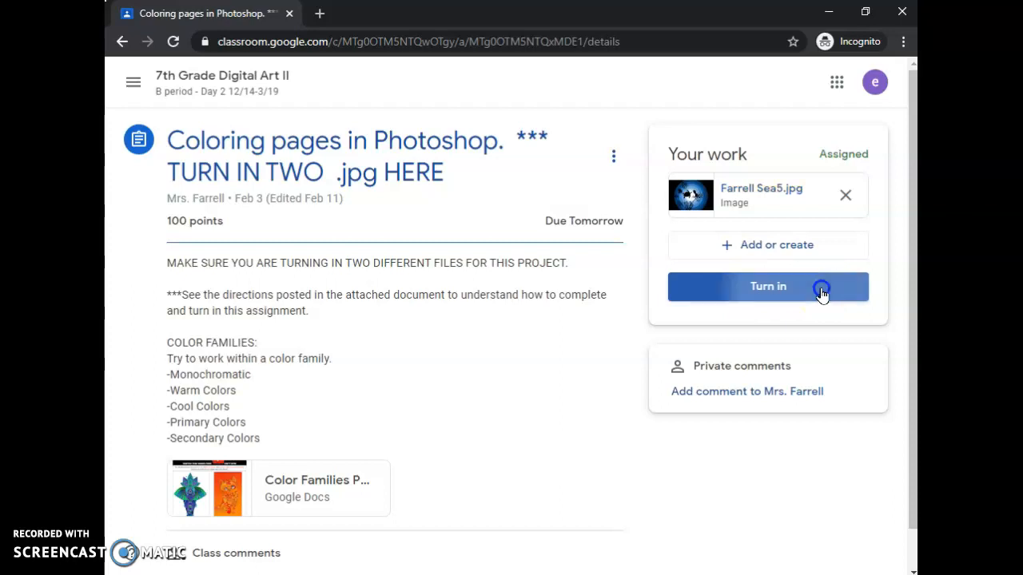
left_click(731, 384)
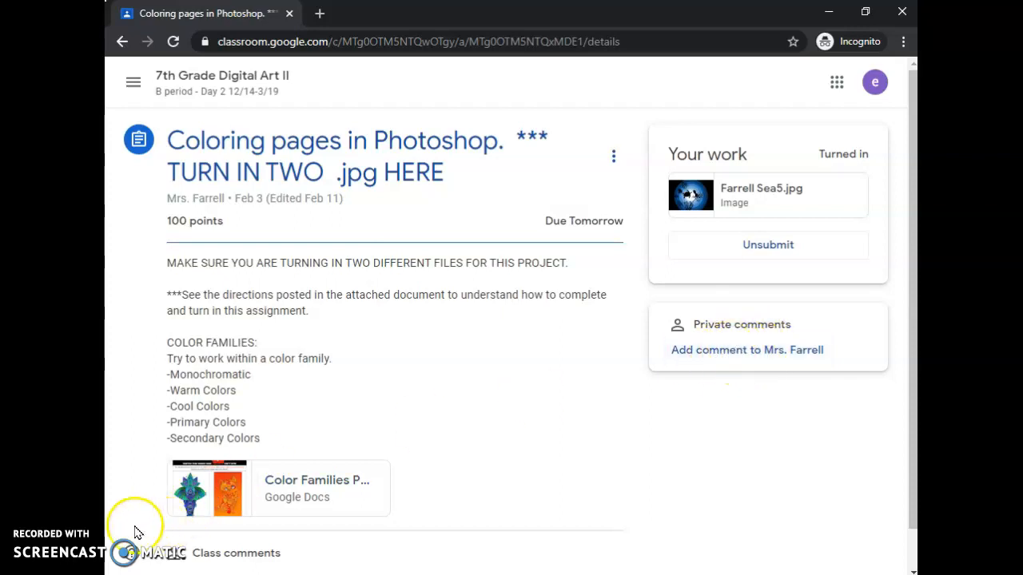
Step: Open the assignment's attached Color Families PS Steps document and find its section on turning in the project to Google Classroom
left_click(289, 488)
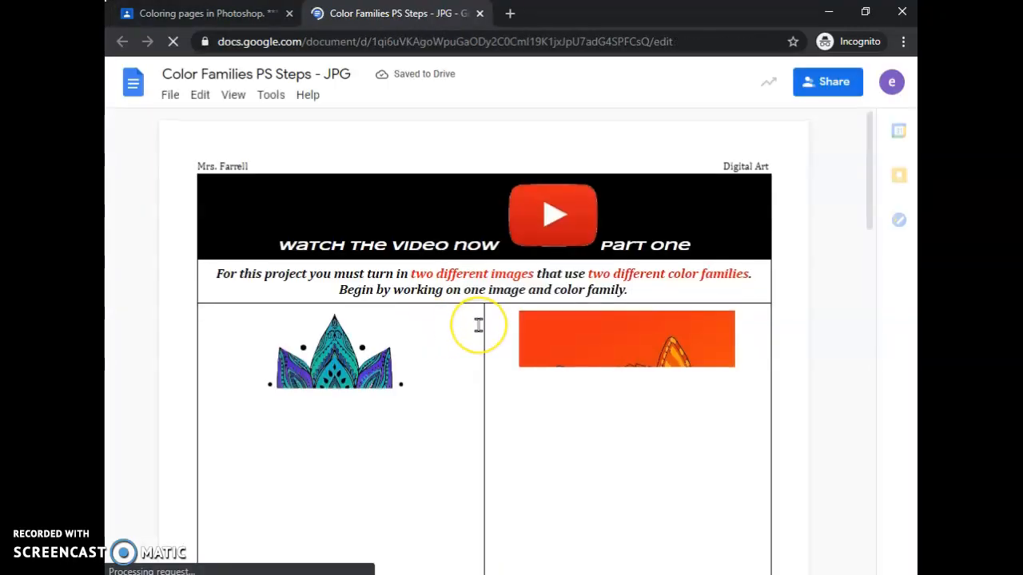
scroll(477, 326, "down", 20)
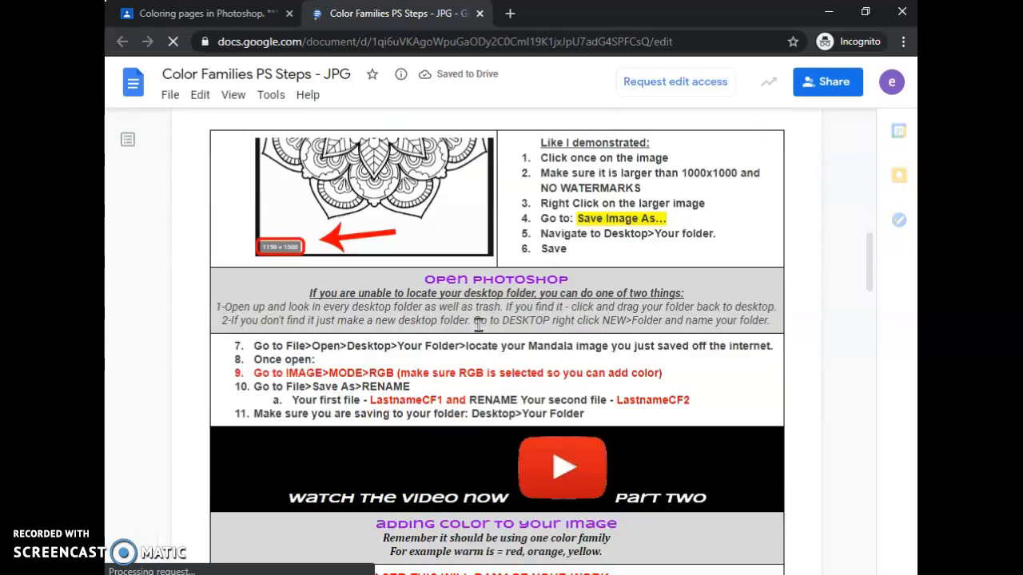
scroll(478, 325, "down", 4)
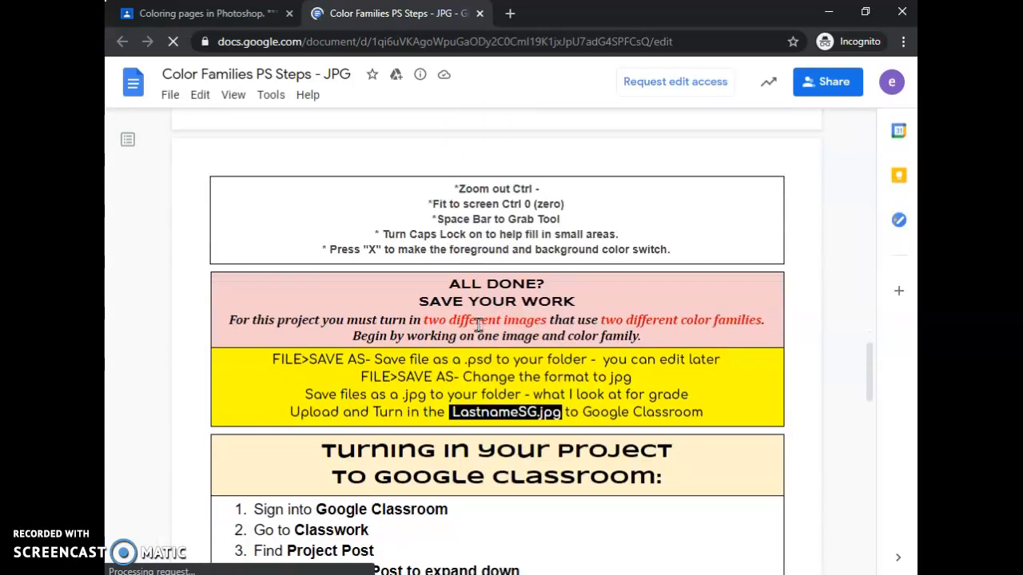
scroll(475, 267, "down", 4)
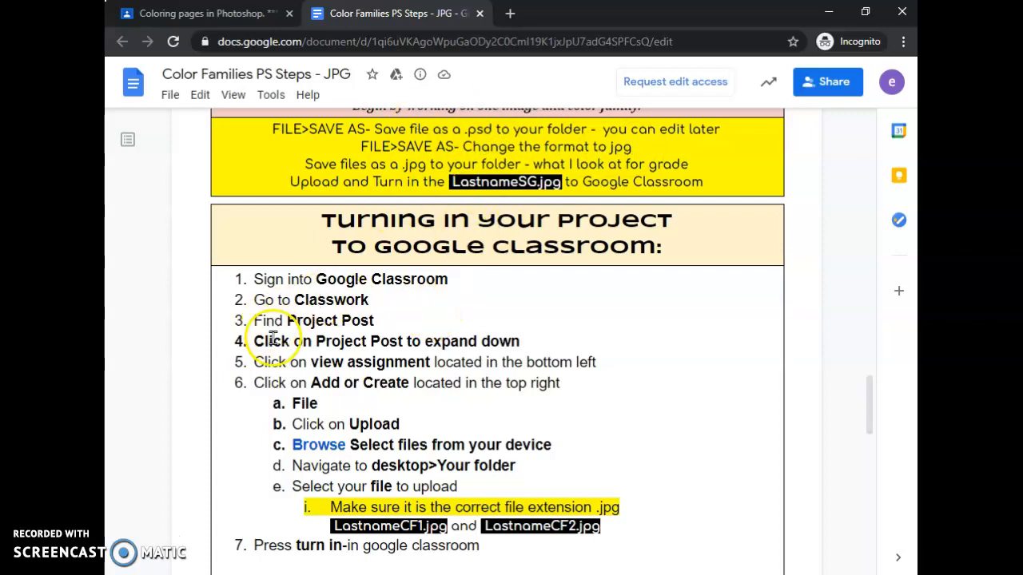
Step: Go through the listed turn-in instructions, highlighting key phrases such as "view assignment" and "Add or Create", and close the document
left_click_drag(319, 280, 390, 321)
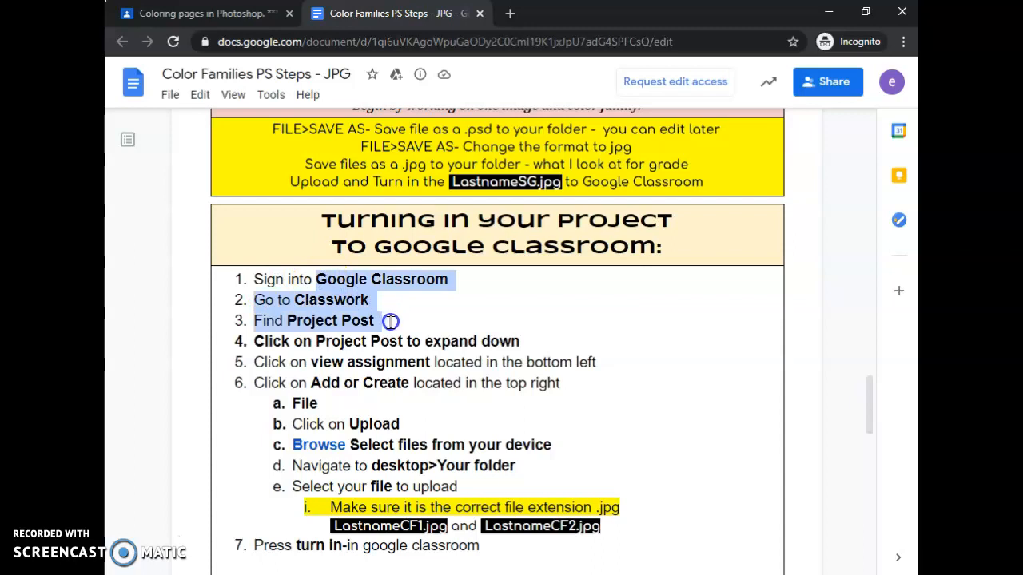
left_click_drag(311, 362, 425, 366)
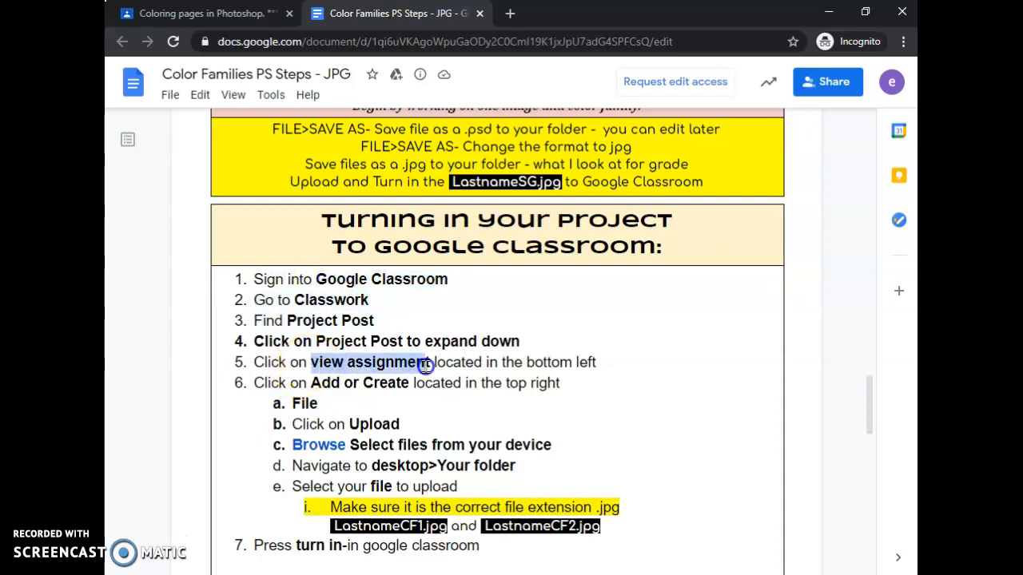
left_click_drag(311, 383, 412, 383)
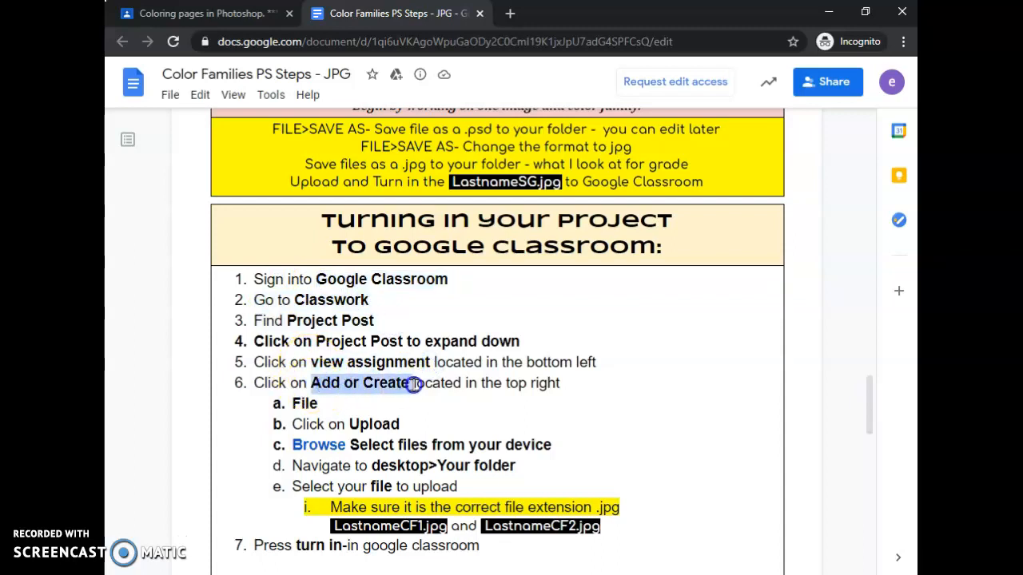
left_click(298, 404)
left_click_drag(349, 445, 292, 446)
left_click(480, 14)
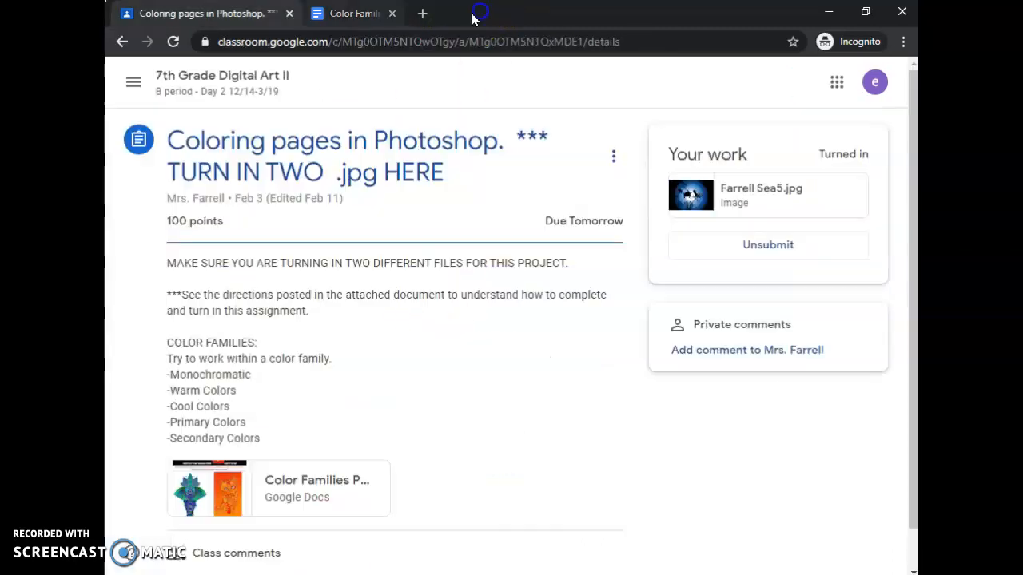
Step: Return to the 7th Grade Digital Art II class and open the PS Snowflake Steps document from its classwork
left_click(221, 74)
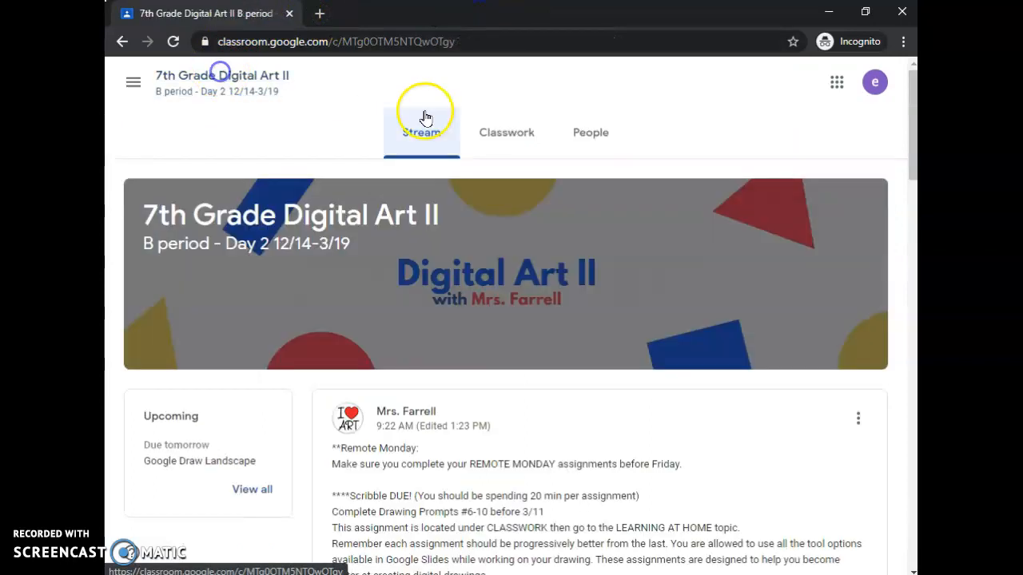
left_click(503, 130)
left_click(445, 192)
left_click(459, 357)
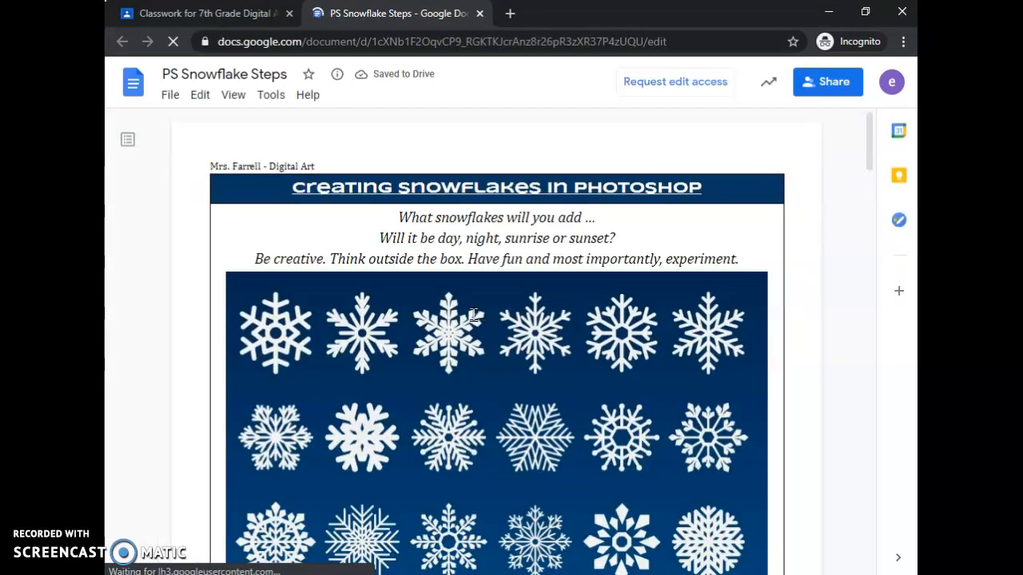
Step: Examine the snowflake document's instructions for saving the work and turning in the project to Google Classroom
scroll(473, 315, "down", 20)
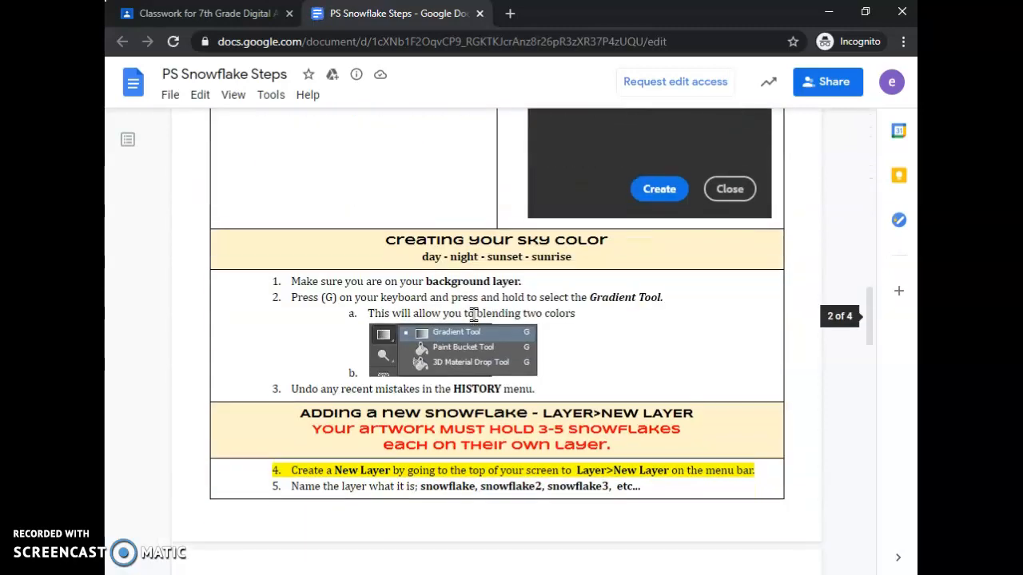
scroll(473, 315, "down", 10)
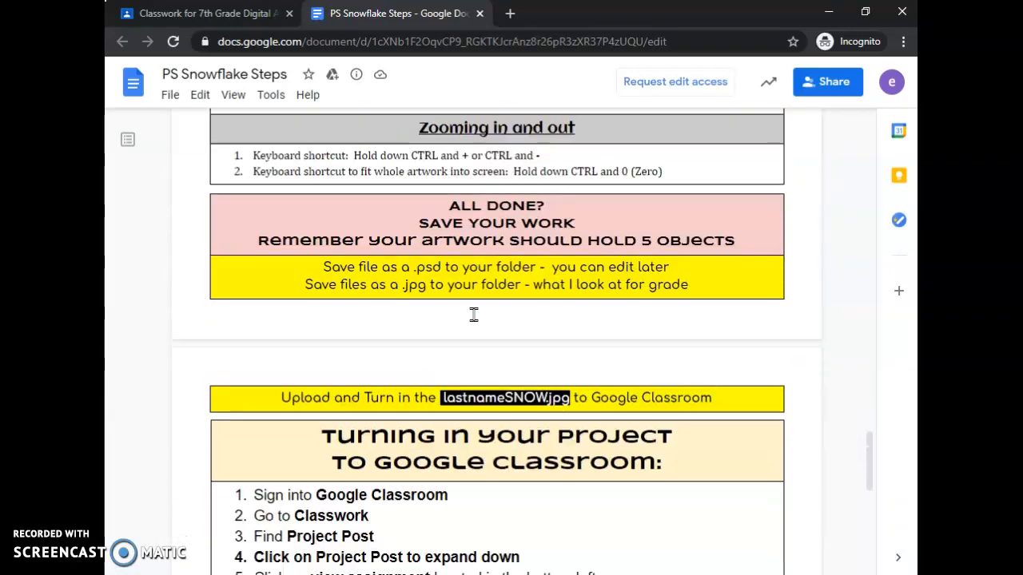
left_click(546, 265)
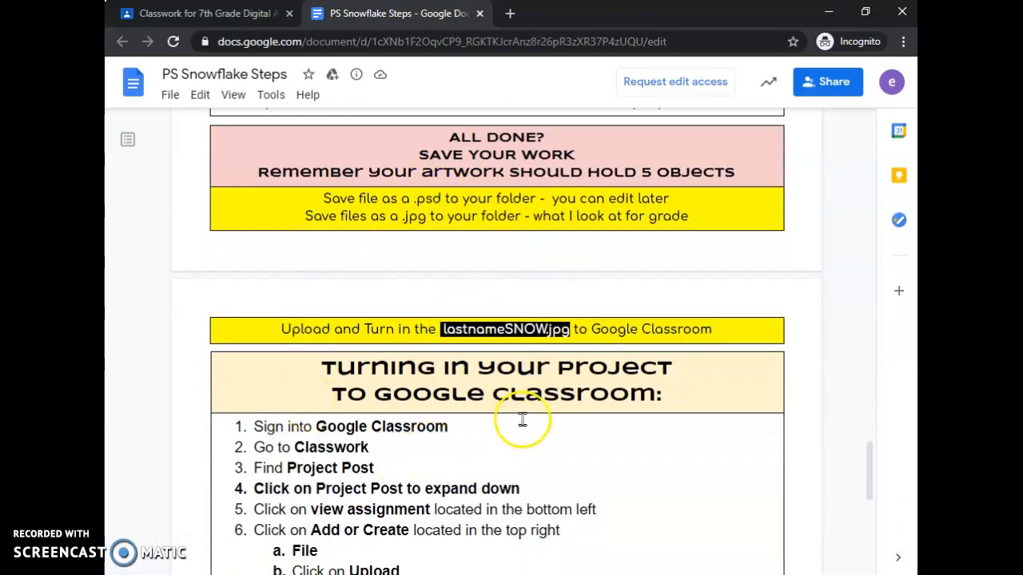
scroll(521, 418, "down", 3)
scroll(523, 419, "down", 2)
scroll(523, 420, "up", 5)
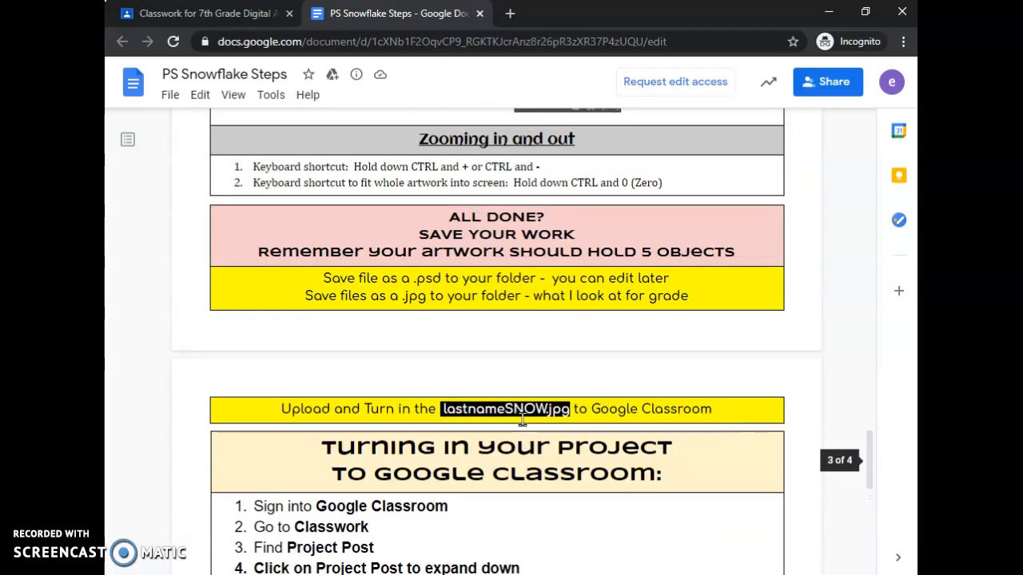
scroll(523, 422, "up", 2)
scroll(522, 420, "down", 3)
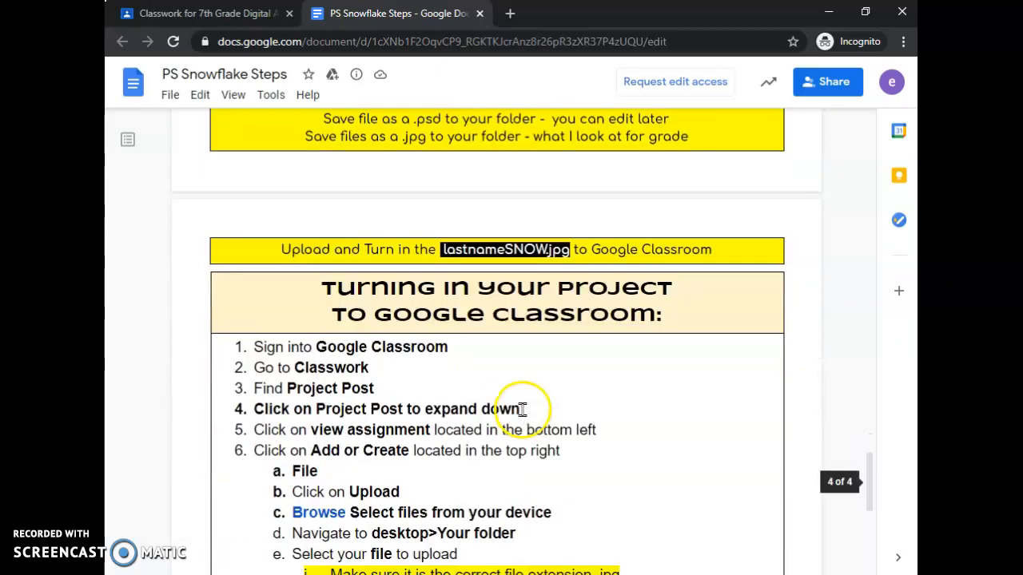